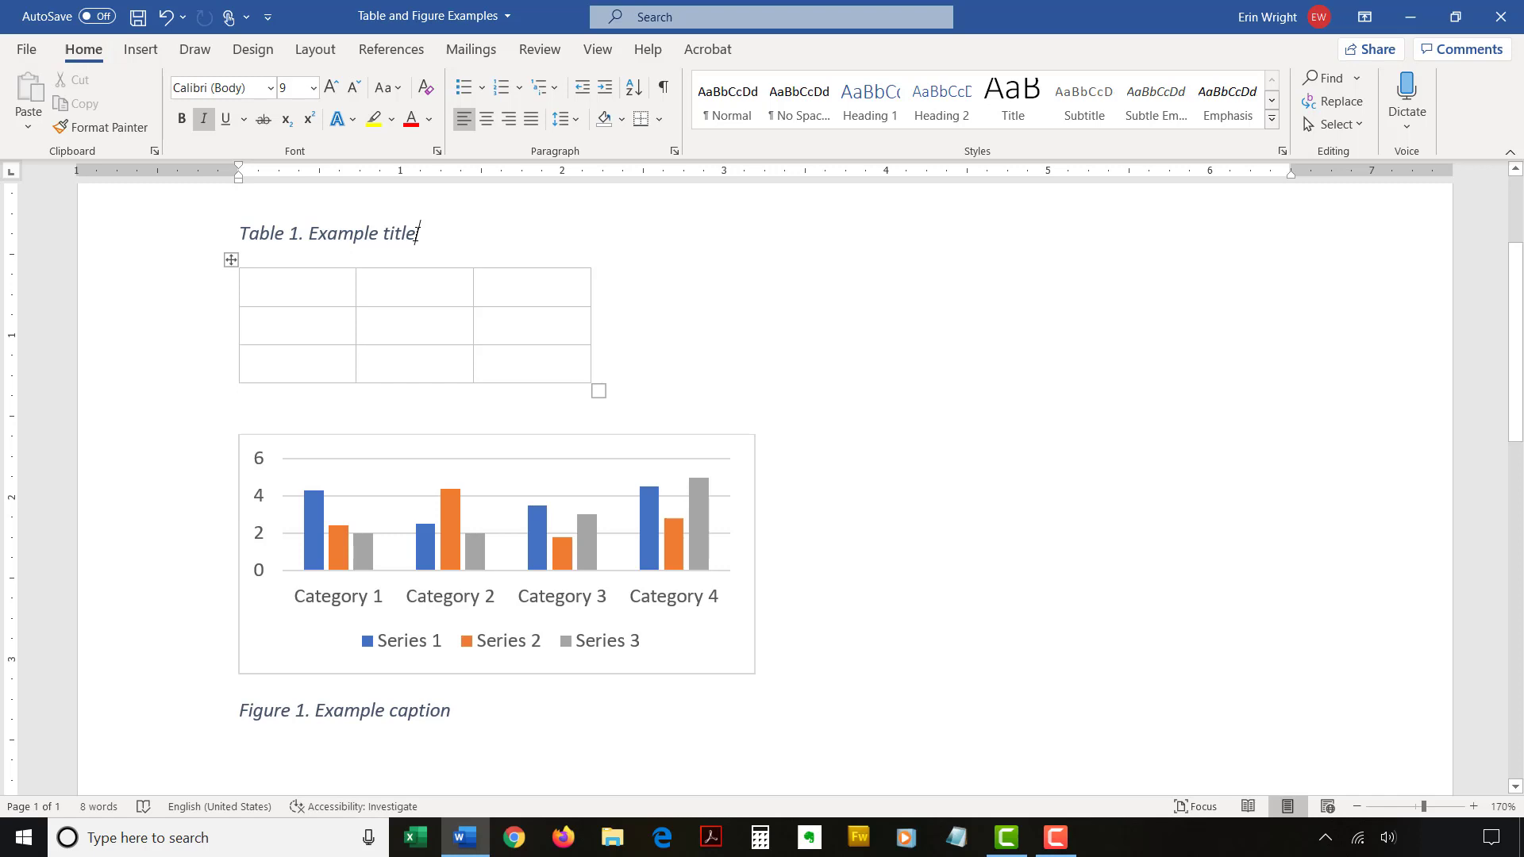
- Select the Table 1 title text and open the Styles pane from the Home tab
left_click_drag(422, 234, 240, 235)
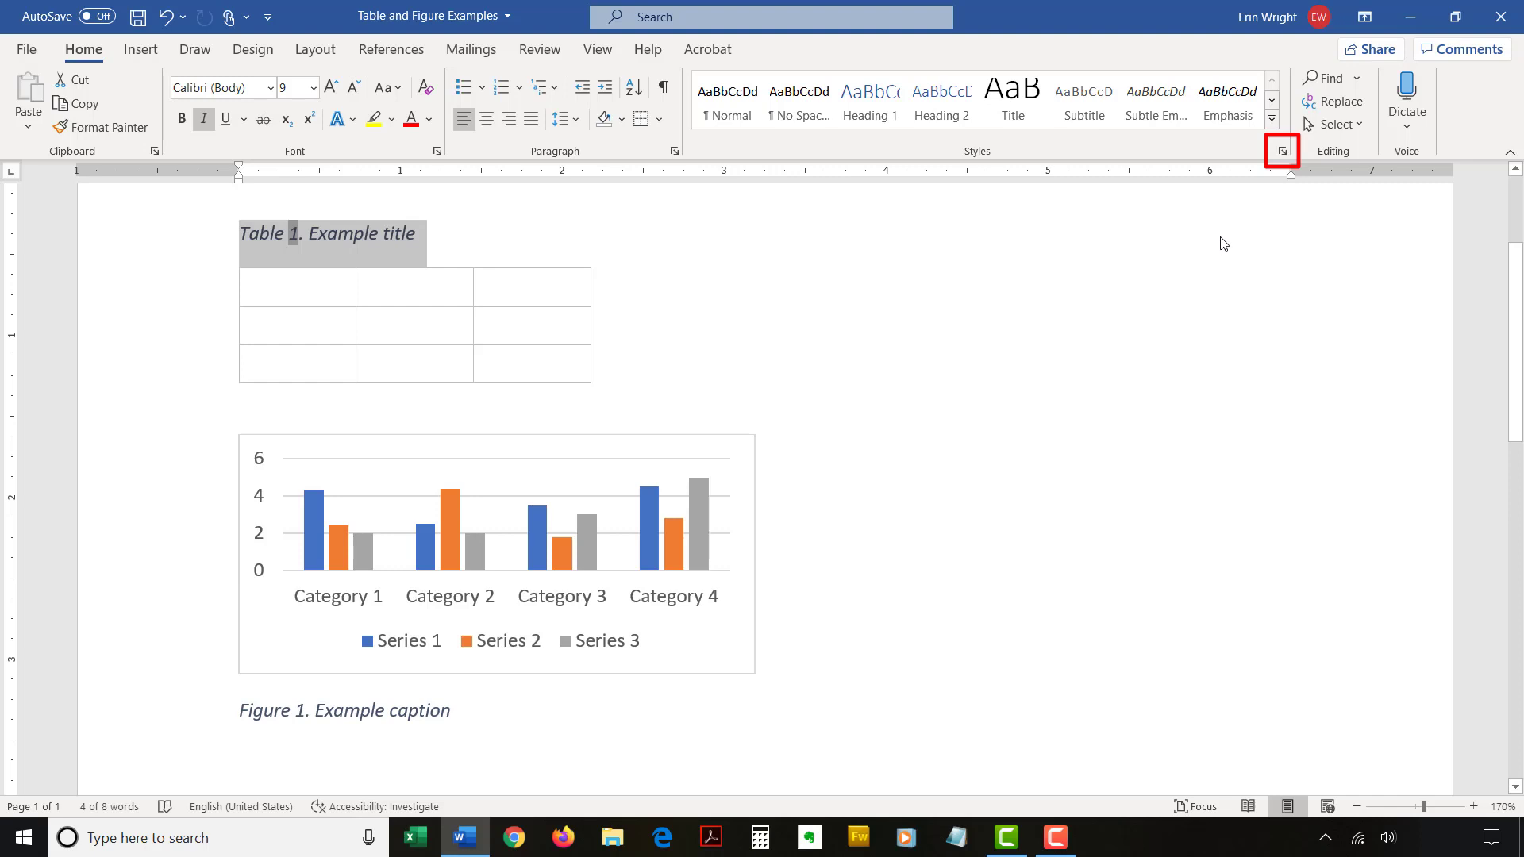
left_click(1285, 152)
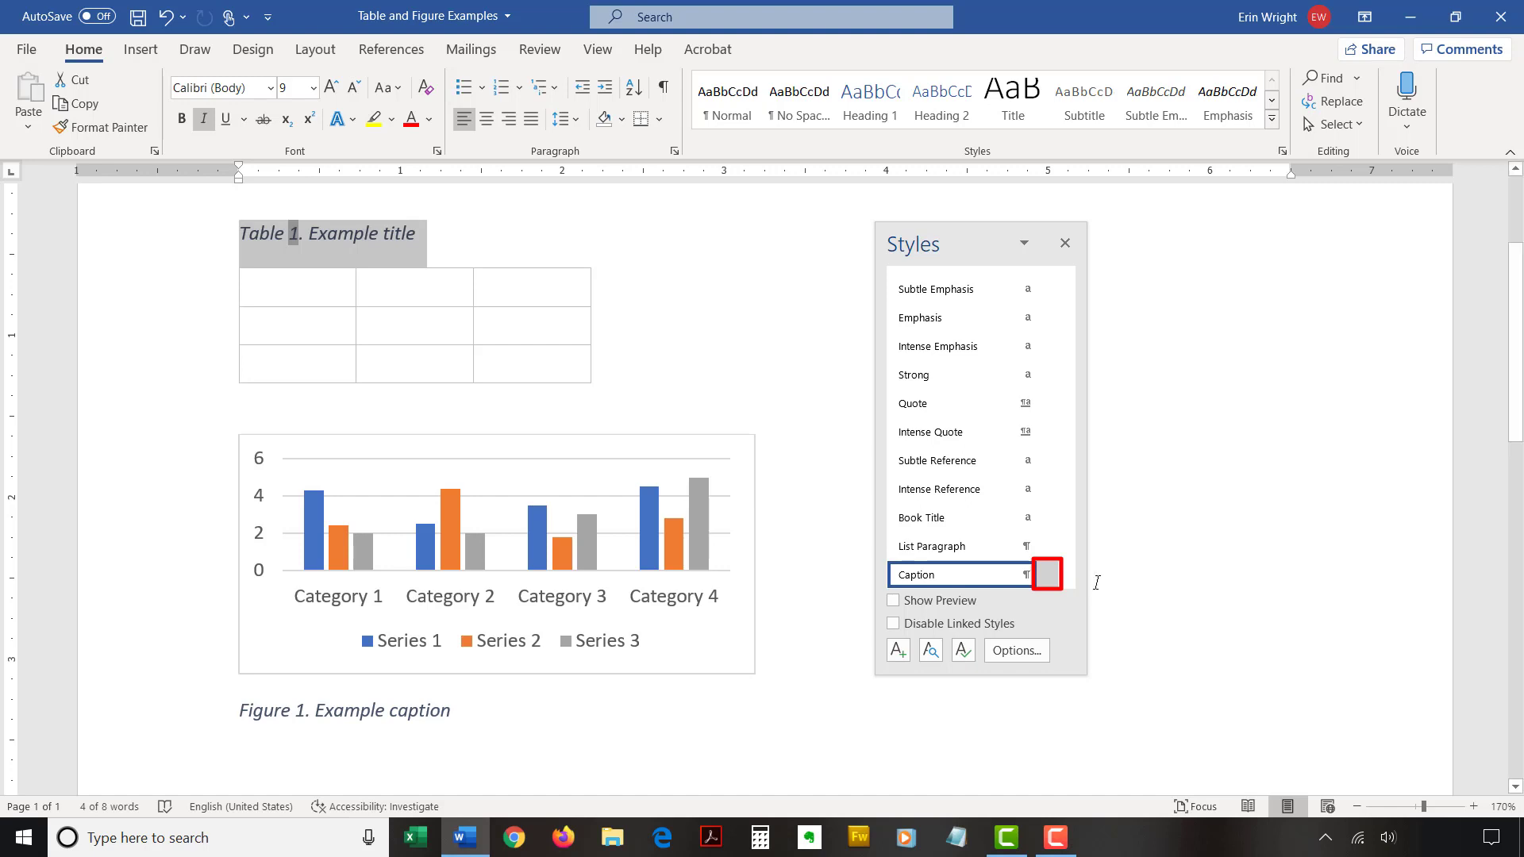
- Choose Modify from the Caption style's dropdown in the Styles pane
left_click(1048, 576)
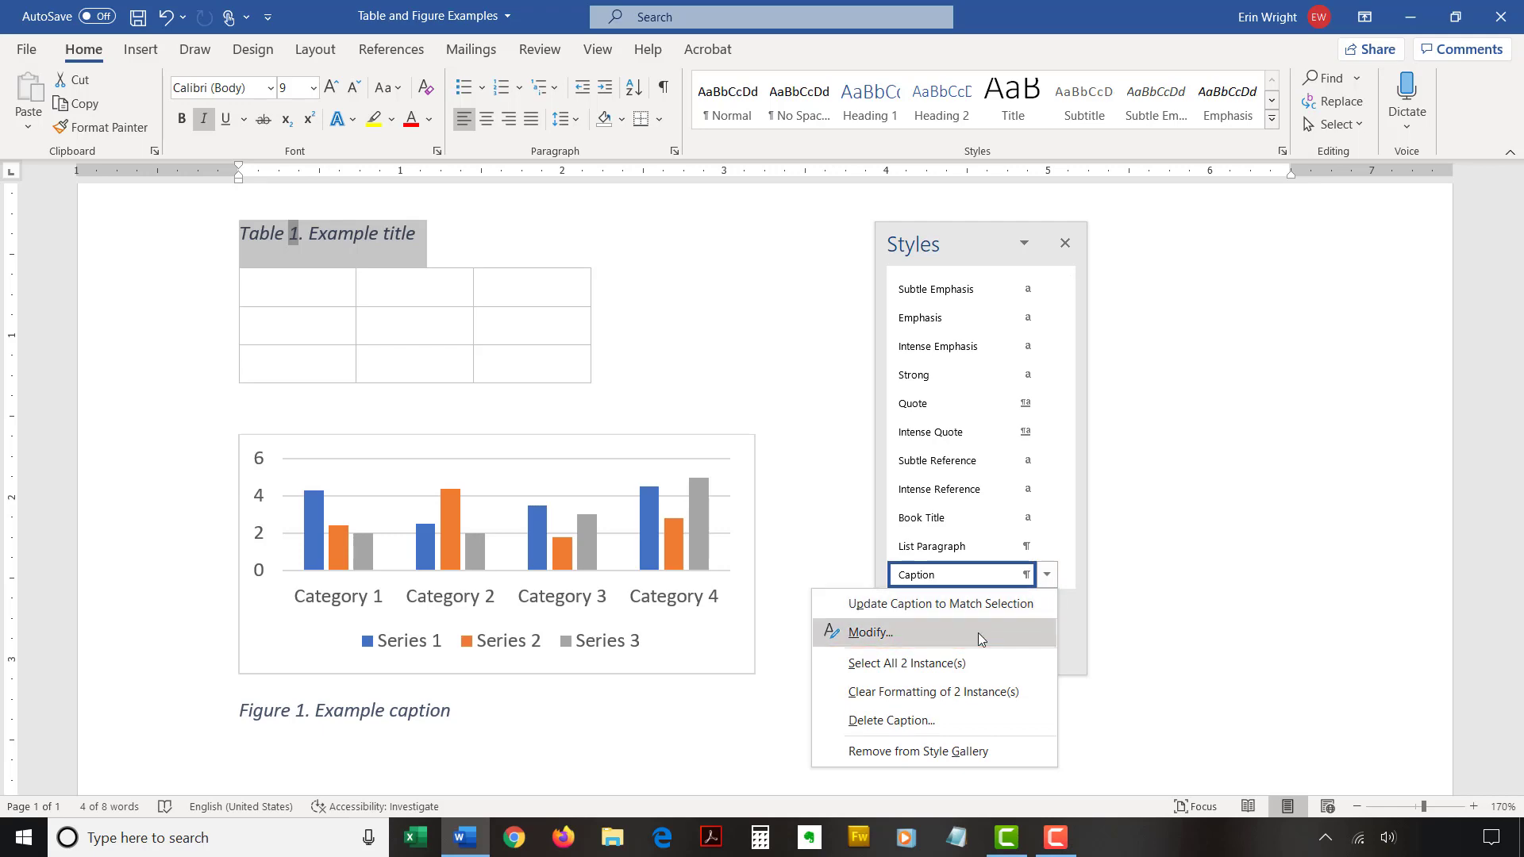
left_click(978, 632)
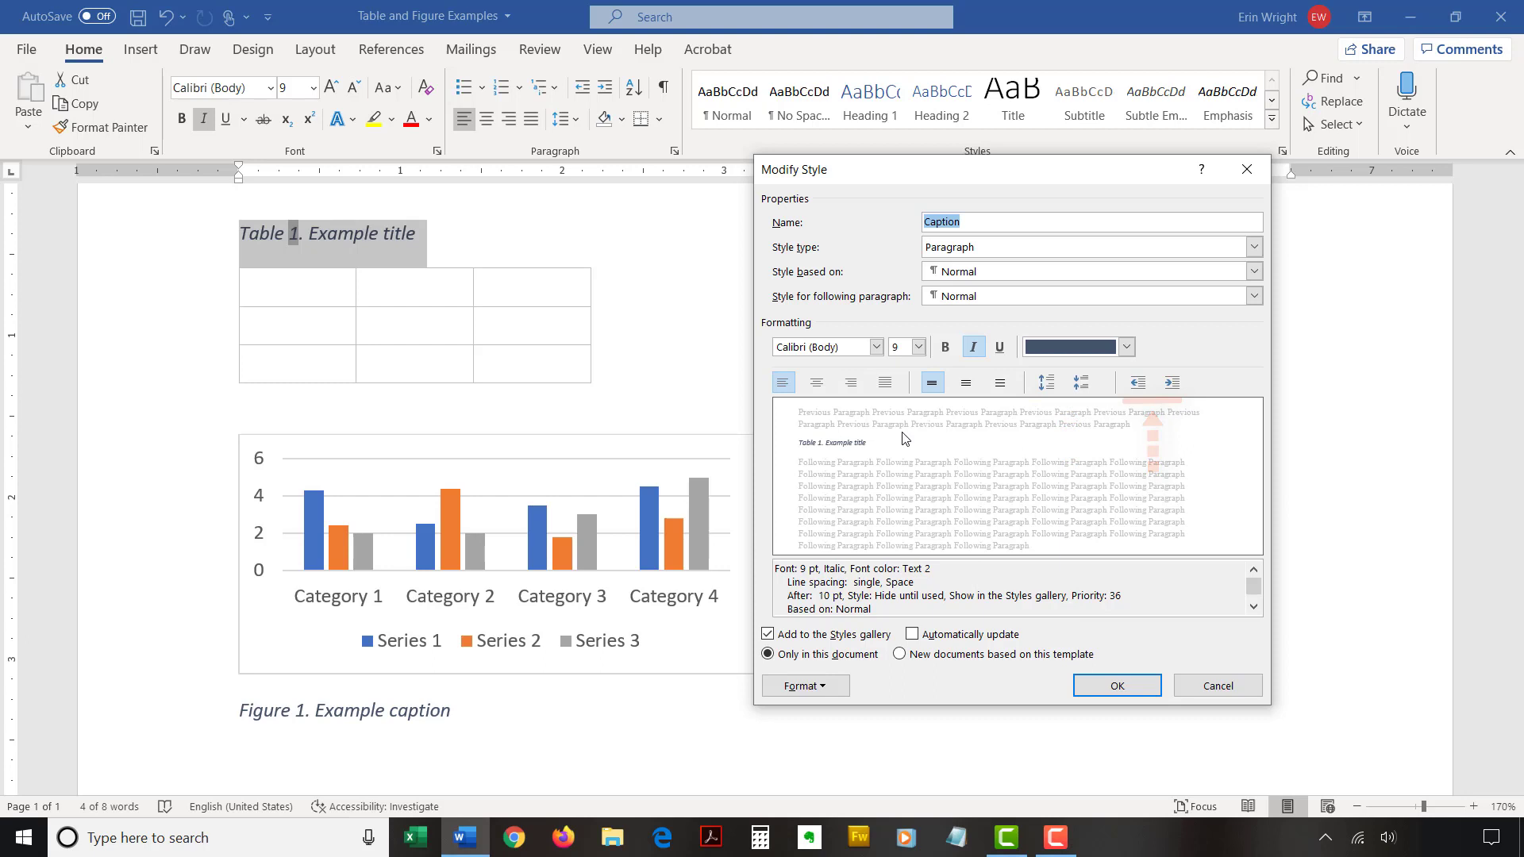
- Give the Caption style Times New Roman, 12 pt and black (Text 1) font colour, and confirm
left_click(877, 346)
left_click(691, 414)
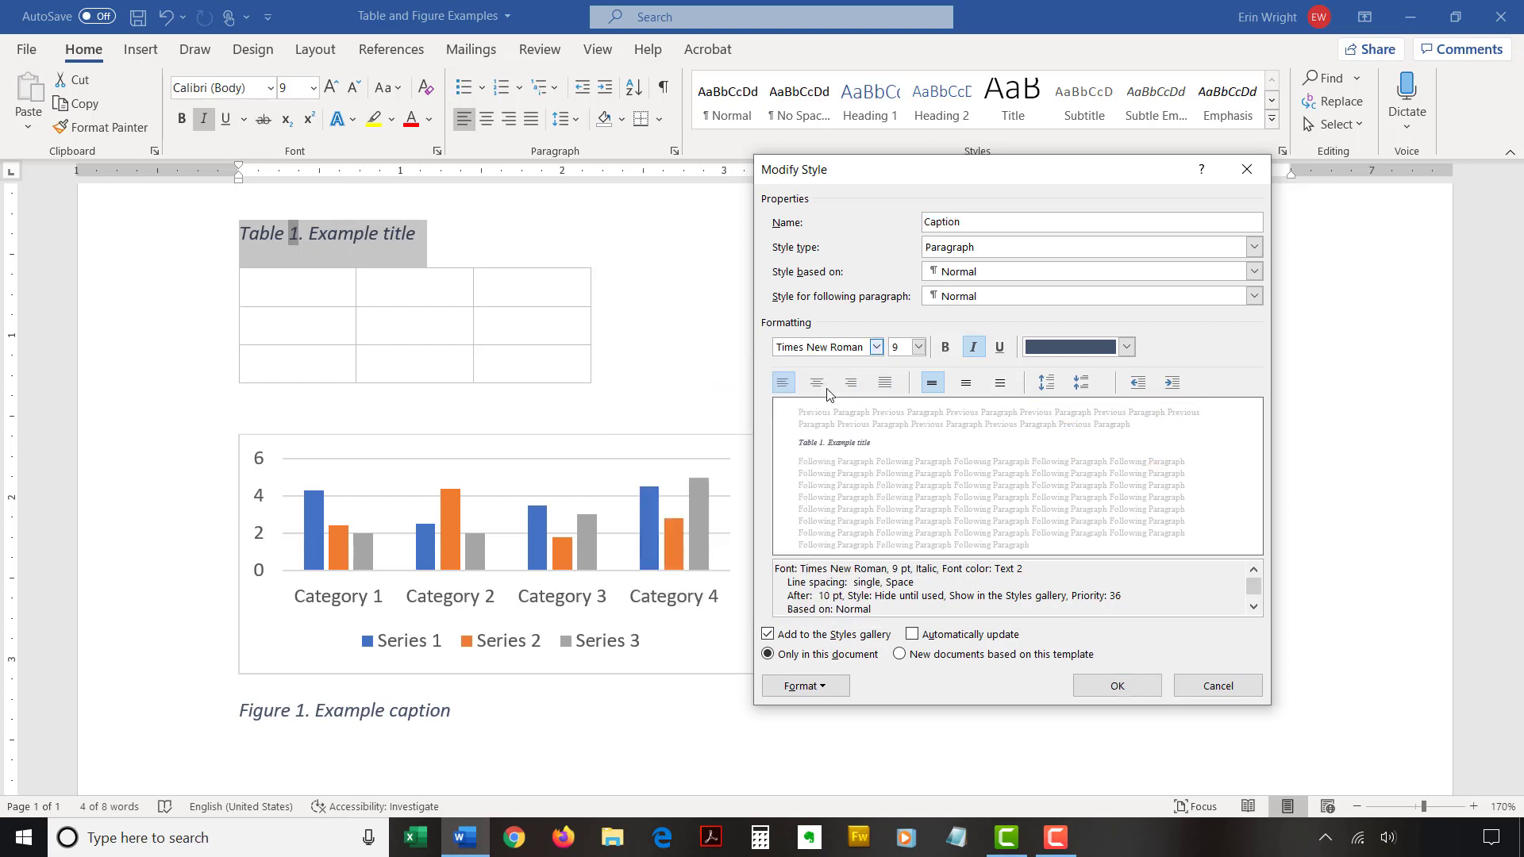
left_click(920, 346)
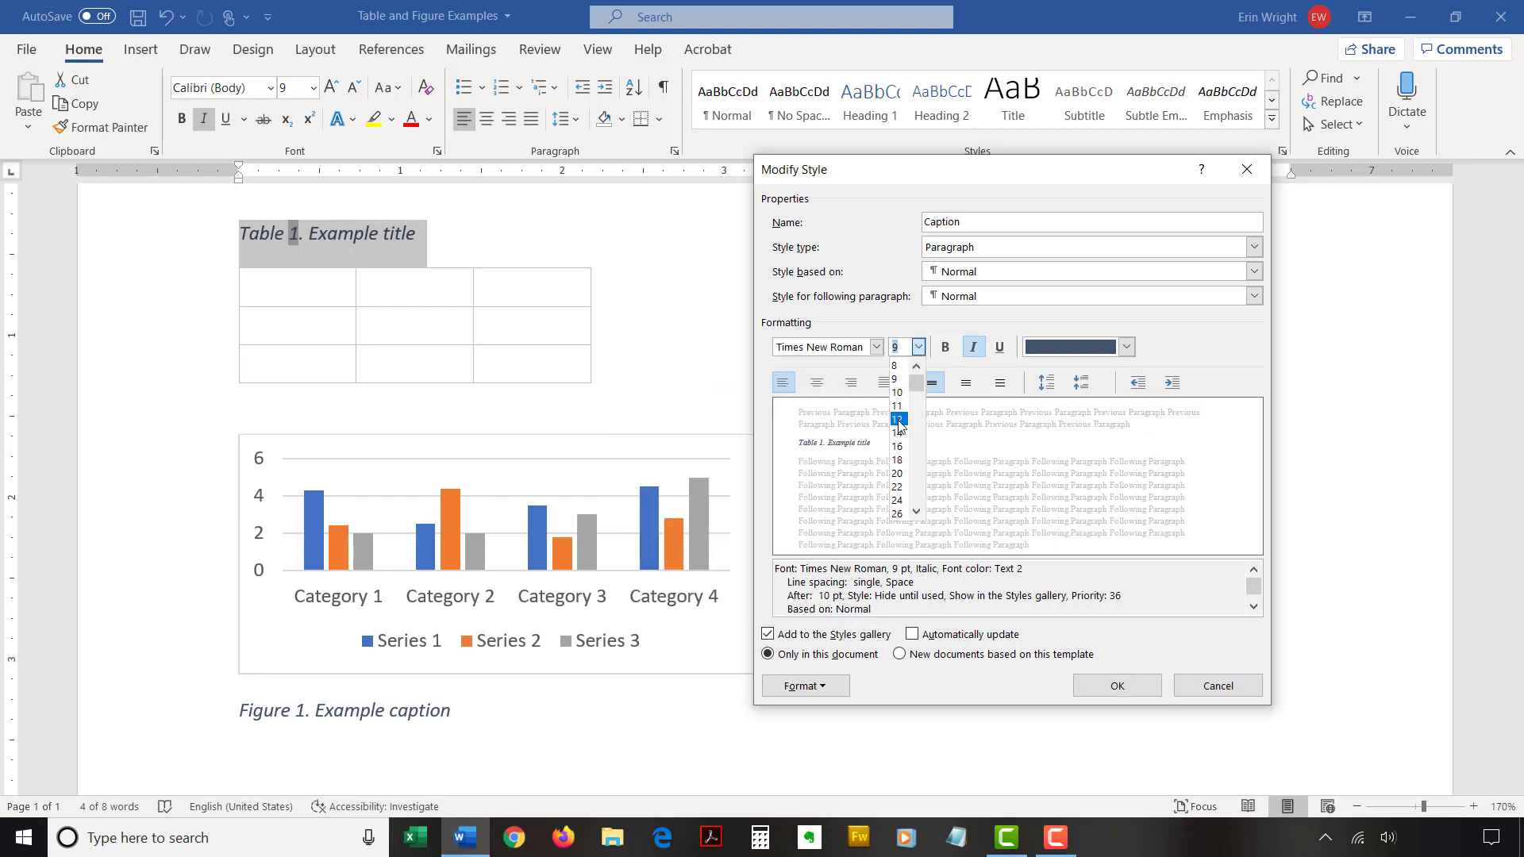
left_click(896, 419)
left_click(1125, 347)
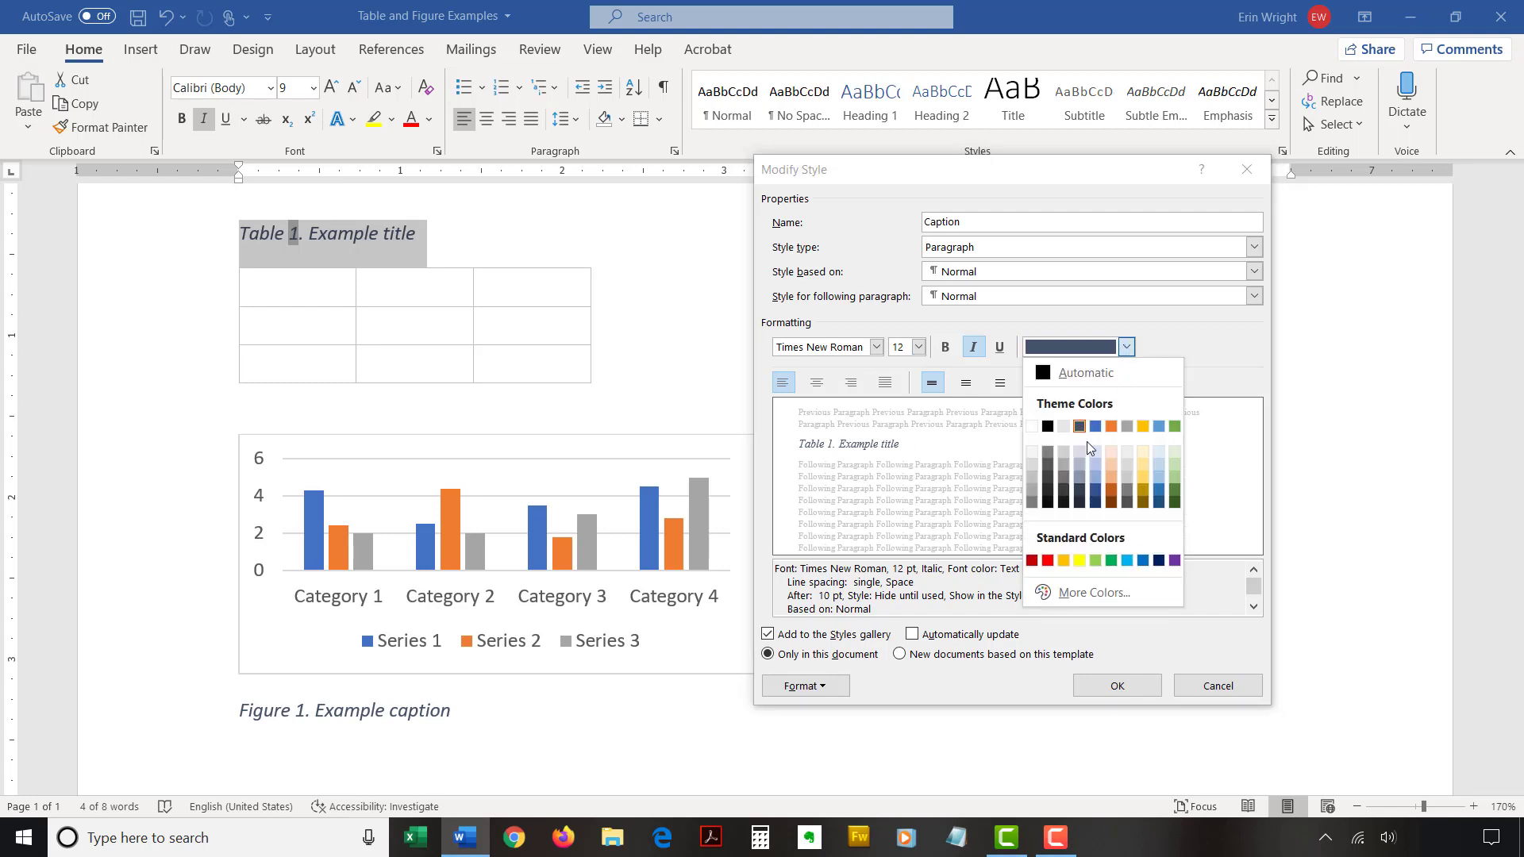
left_click(1052, 493)
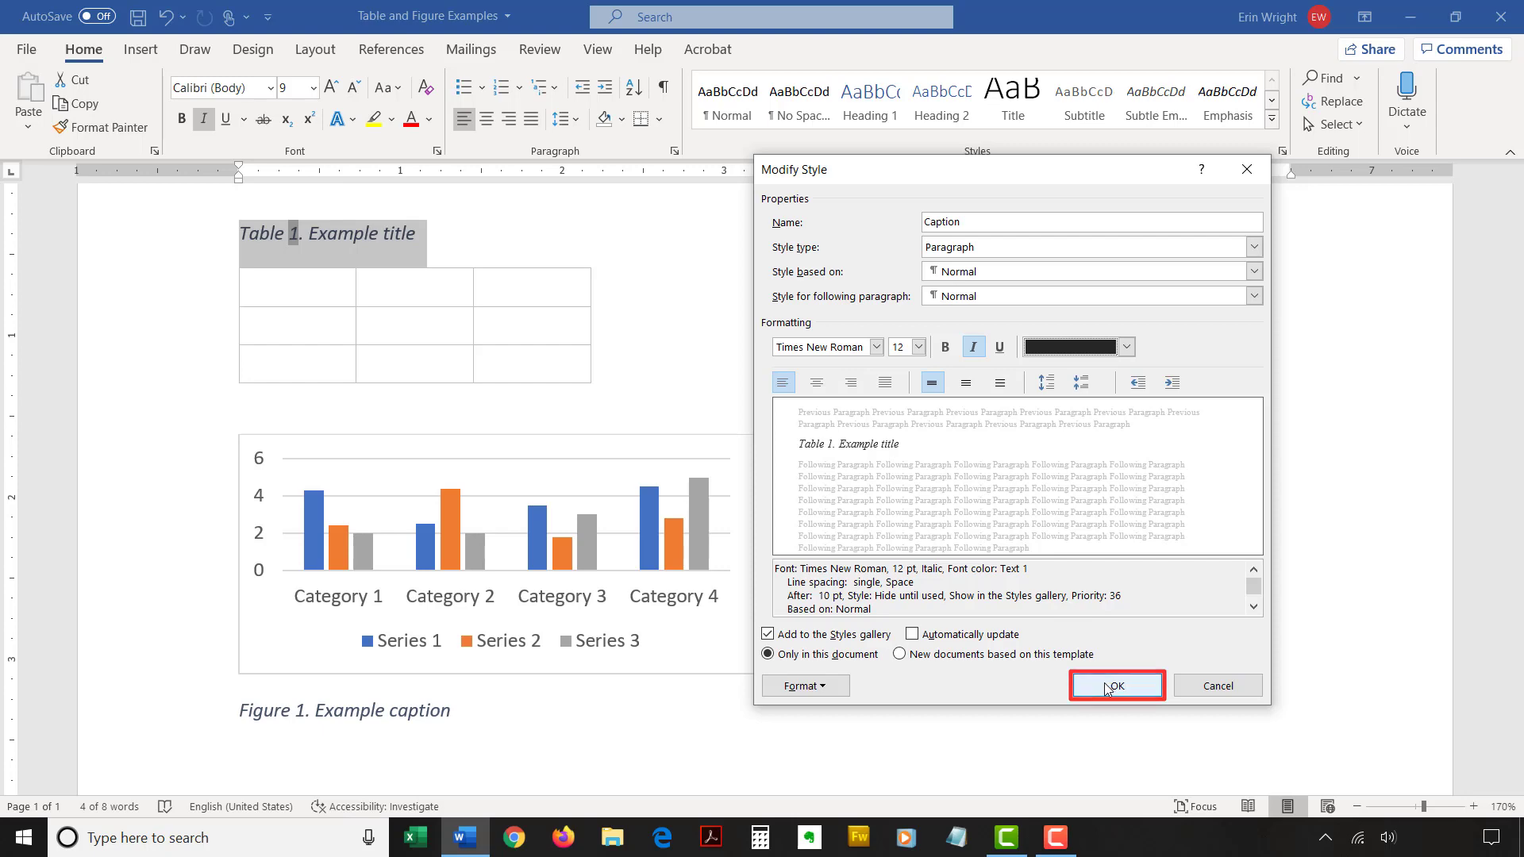
left_click(1107, 683)
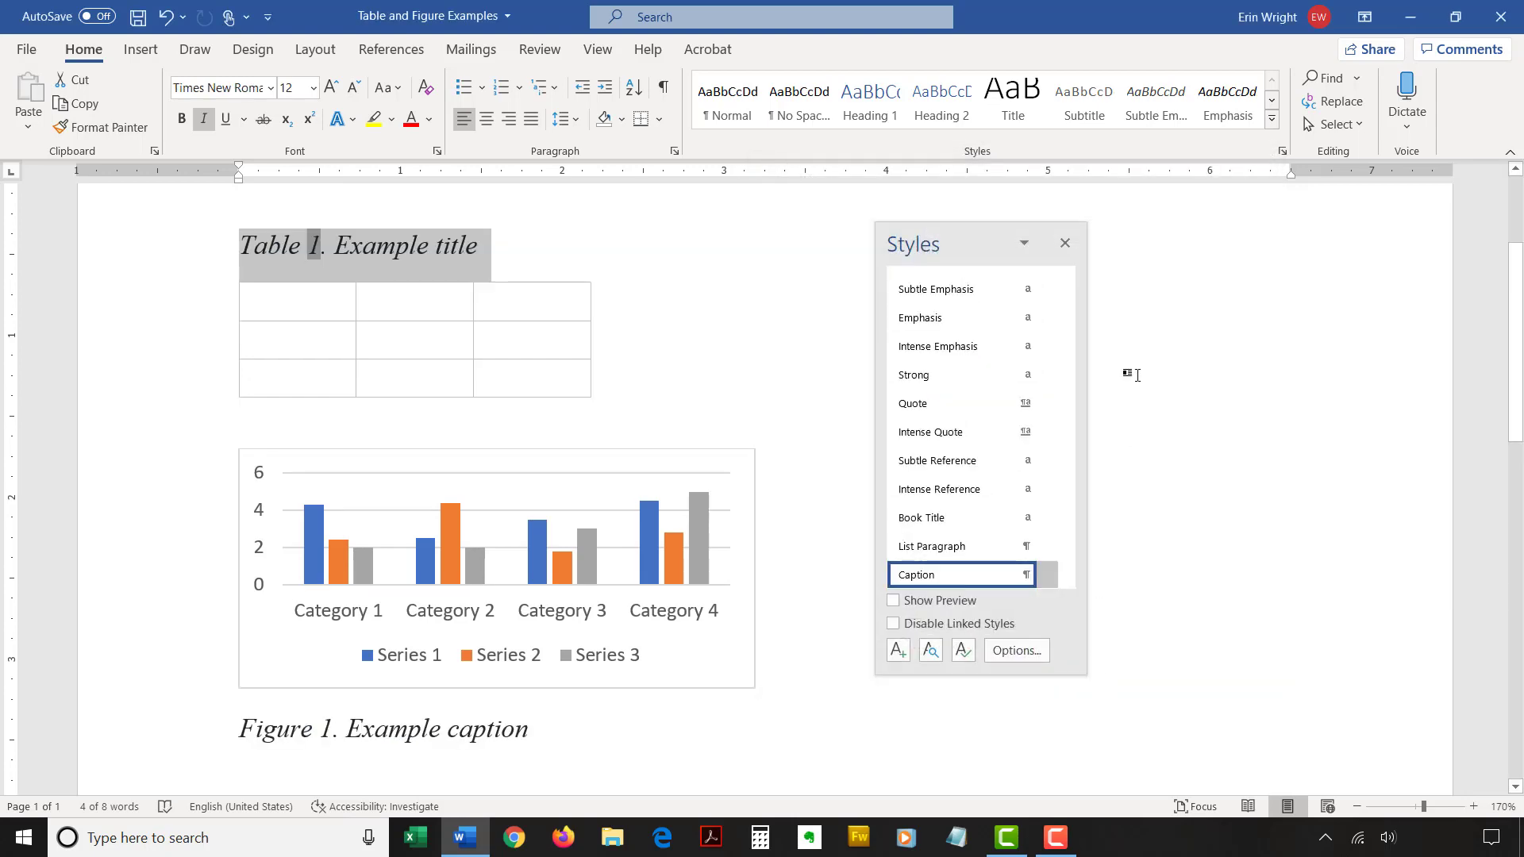
- Close the Styles pane and deselect the caption to view the restyled text
left_click(1066, 247)
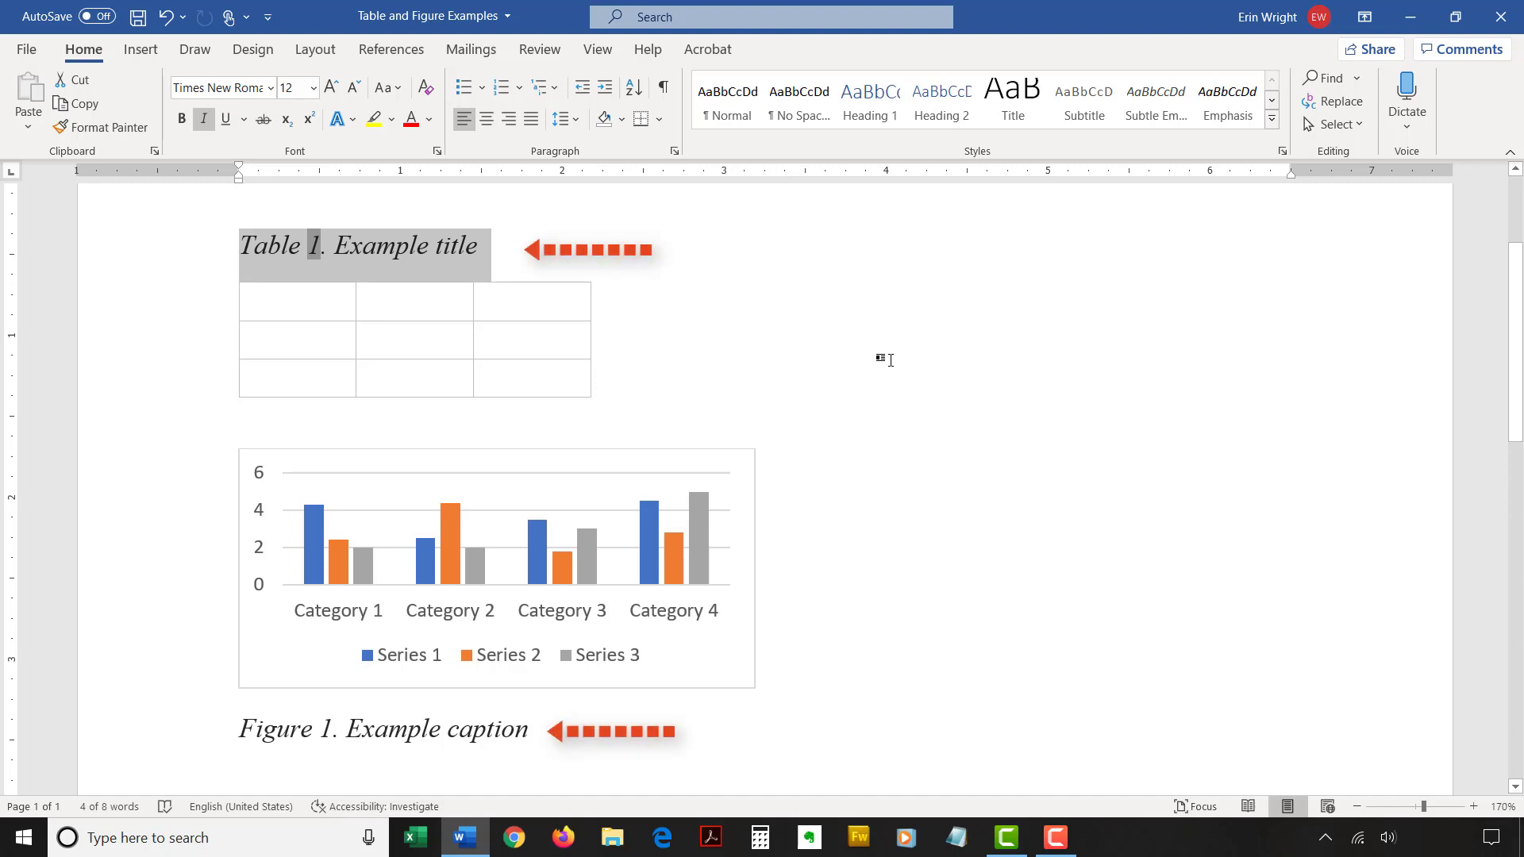
left_click(888, 359)
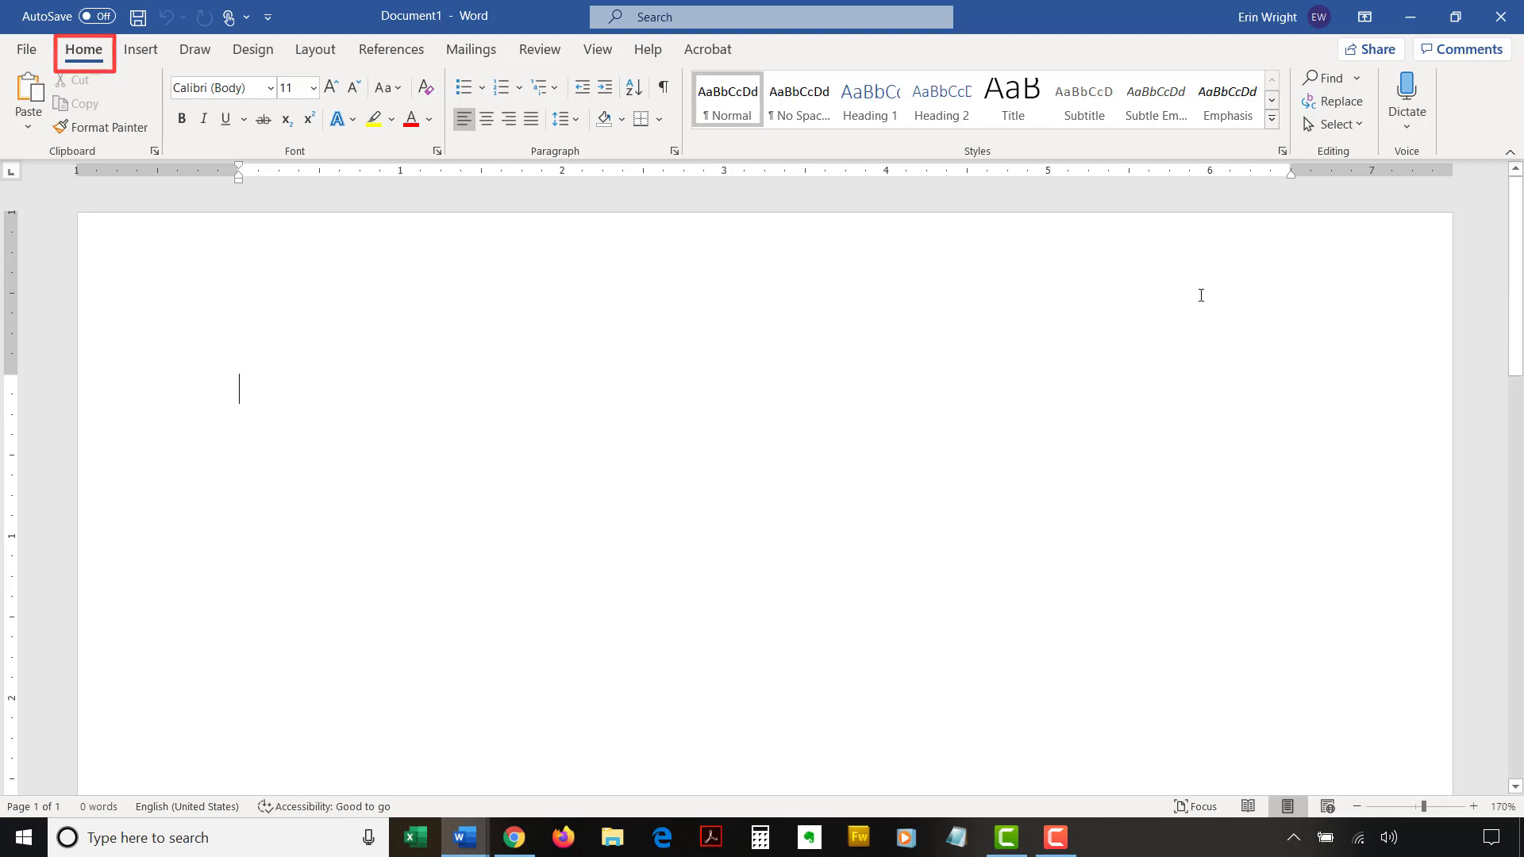
- Open Manage Styles from the Styles pane and sort the style list alphabetically
left_click(1284, 153)
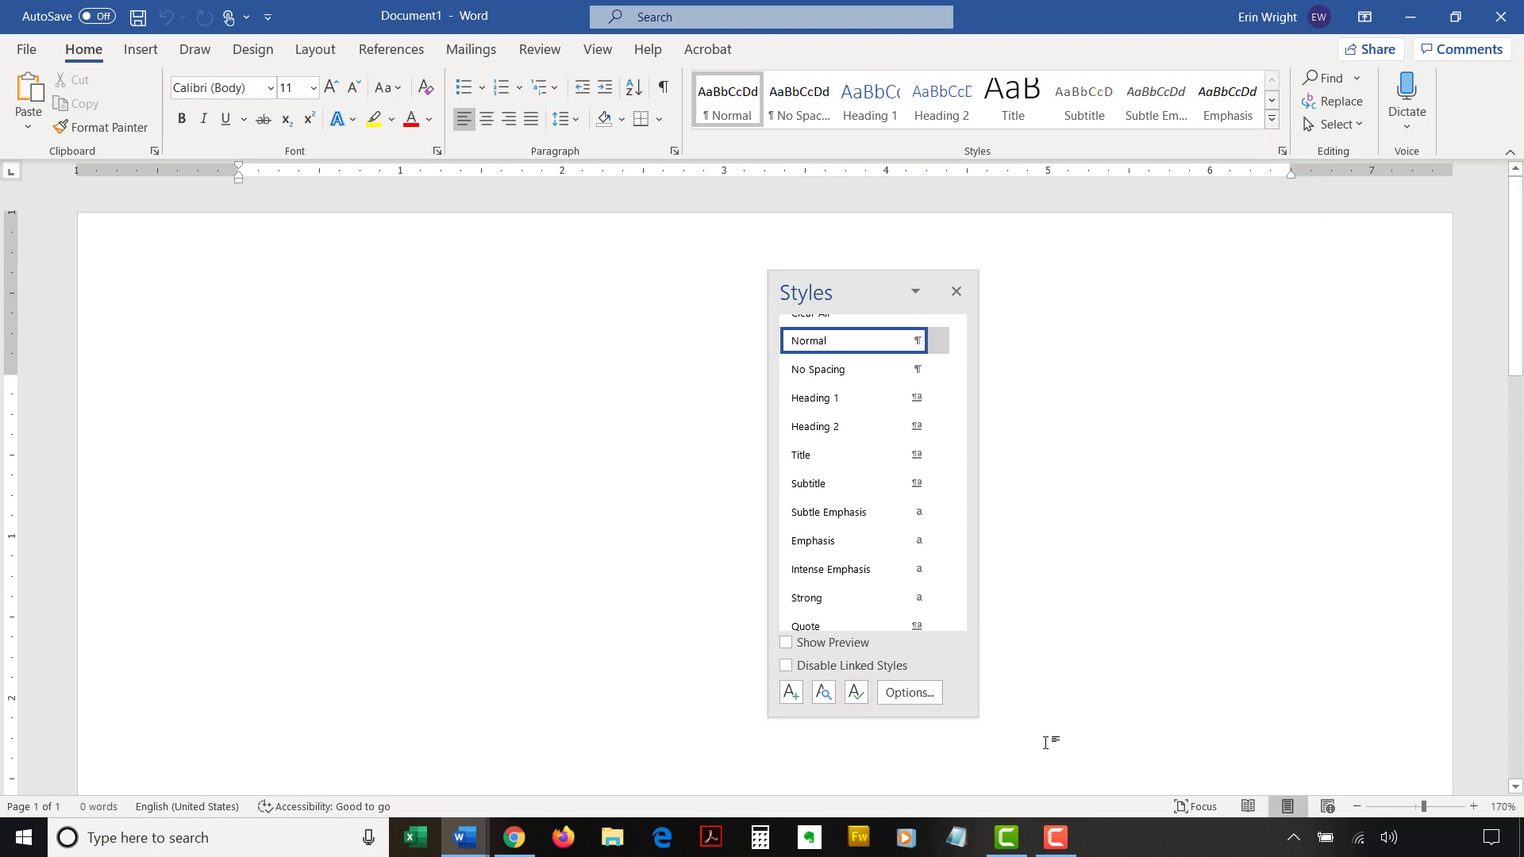
left_click(858, 695)
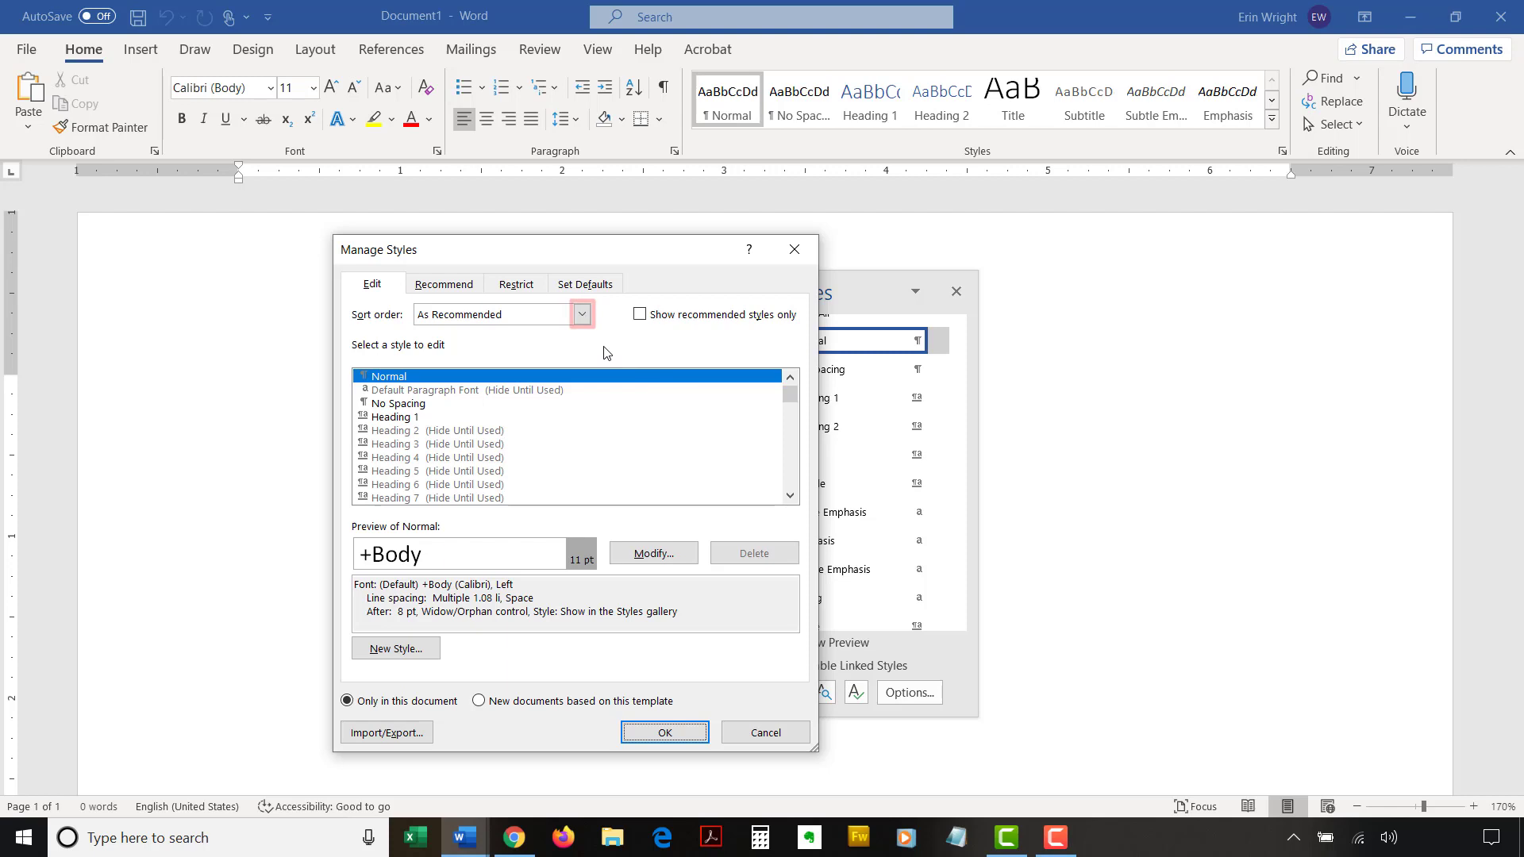
left_click(582, 315)
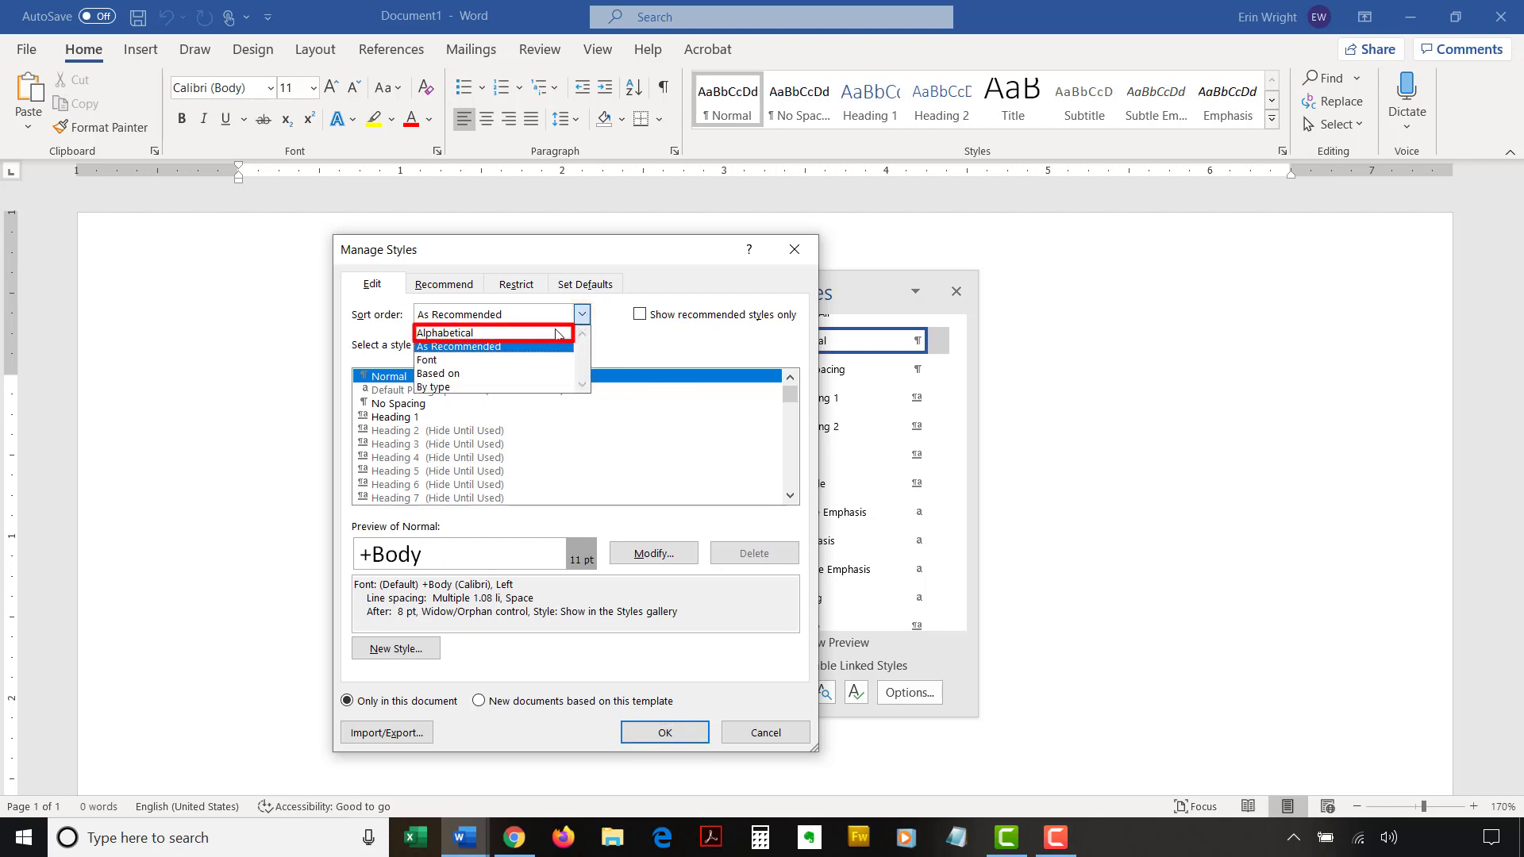
left_click(556, 334)
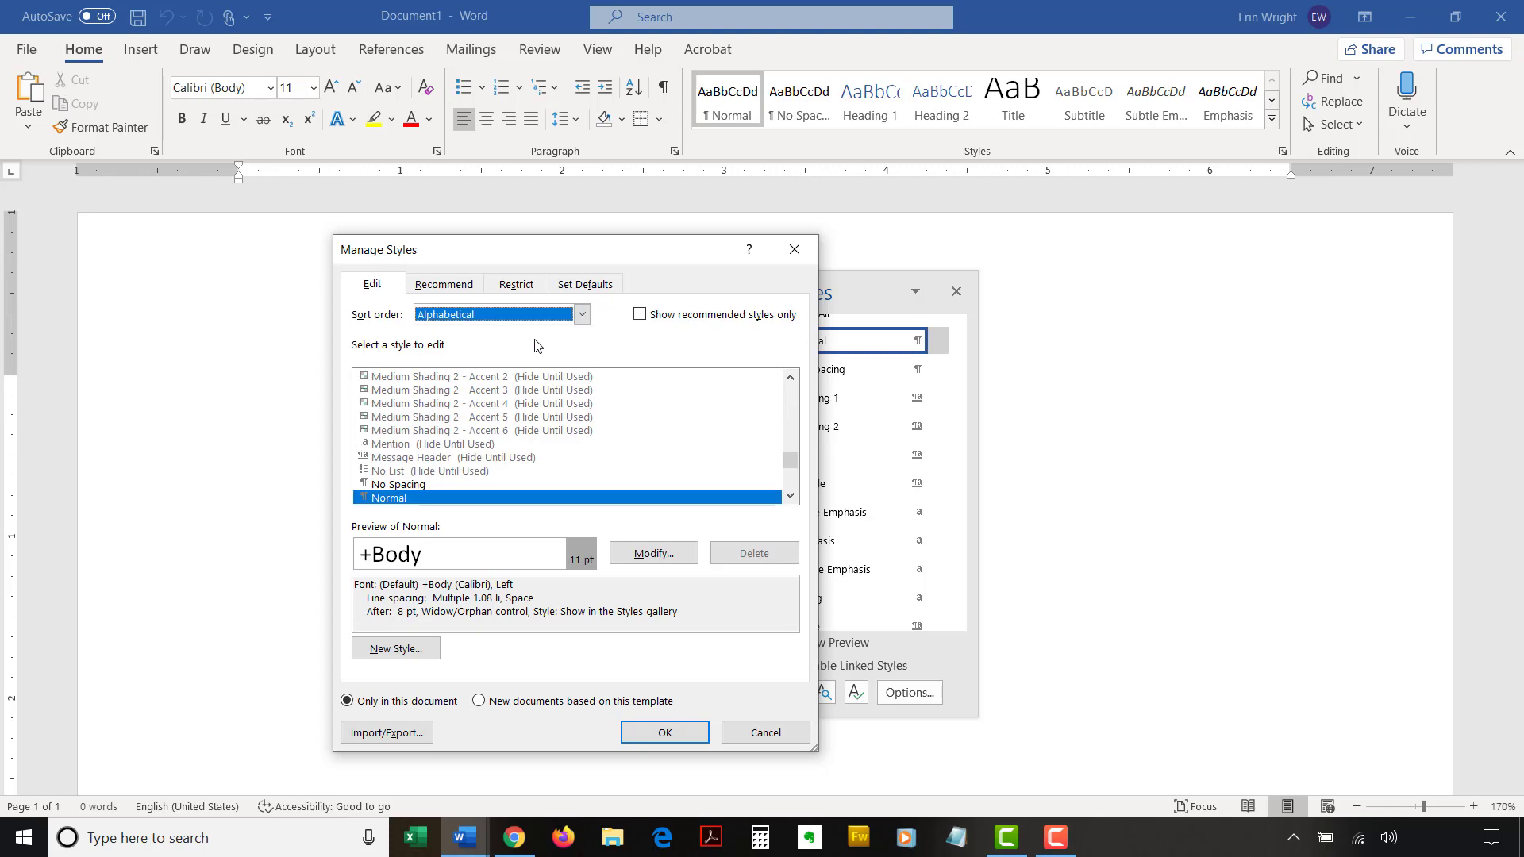
left_click_drag(790, 461, 789, 389)
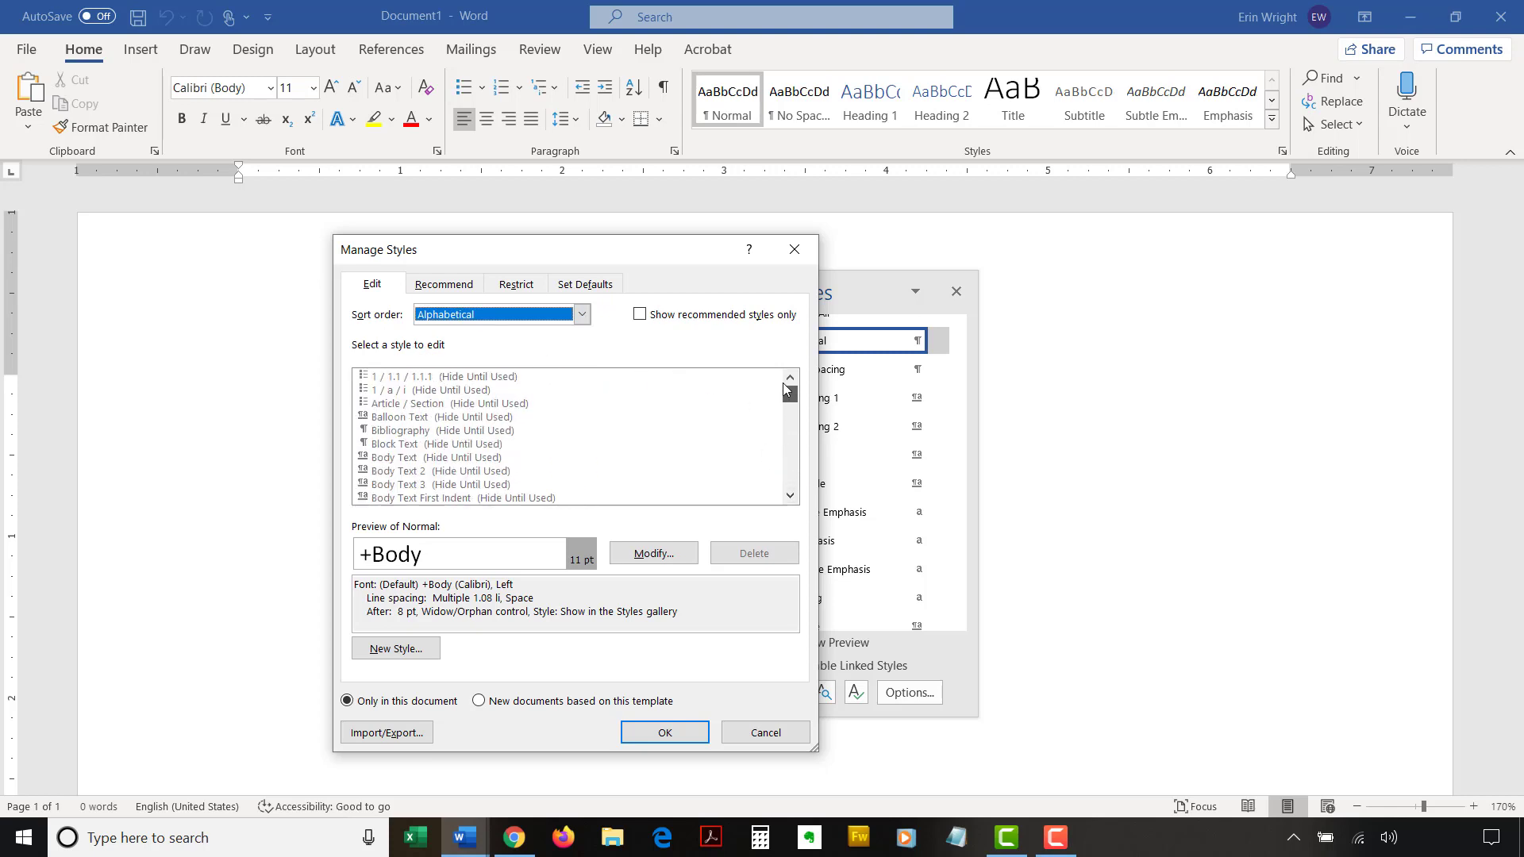
- Select Caption (Hide Until Used) in the list and open its Modify Style dialog
left_click(790, 498)
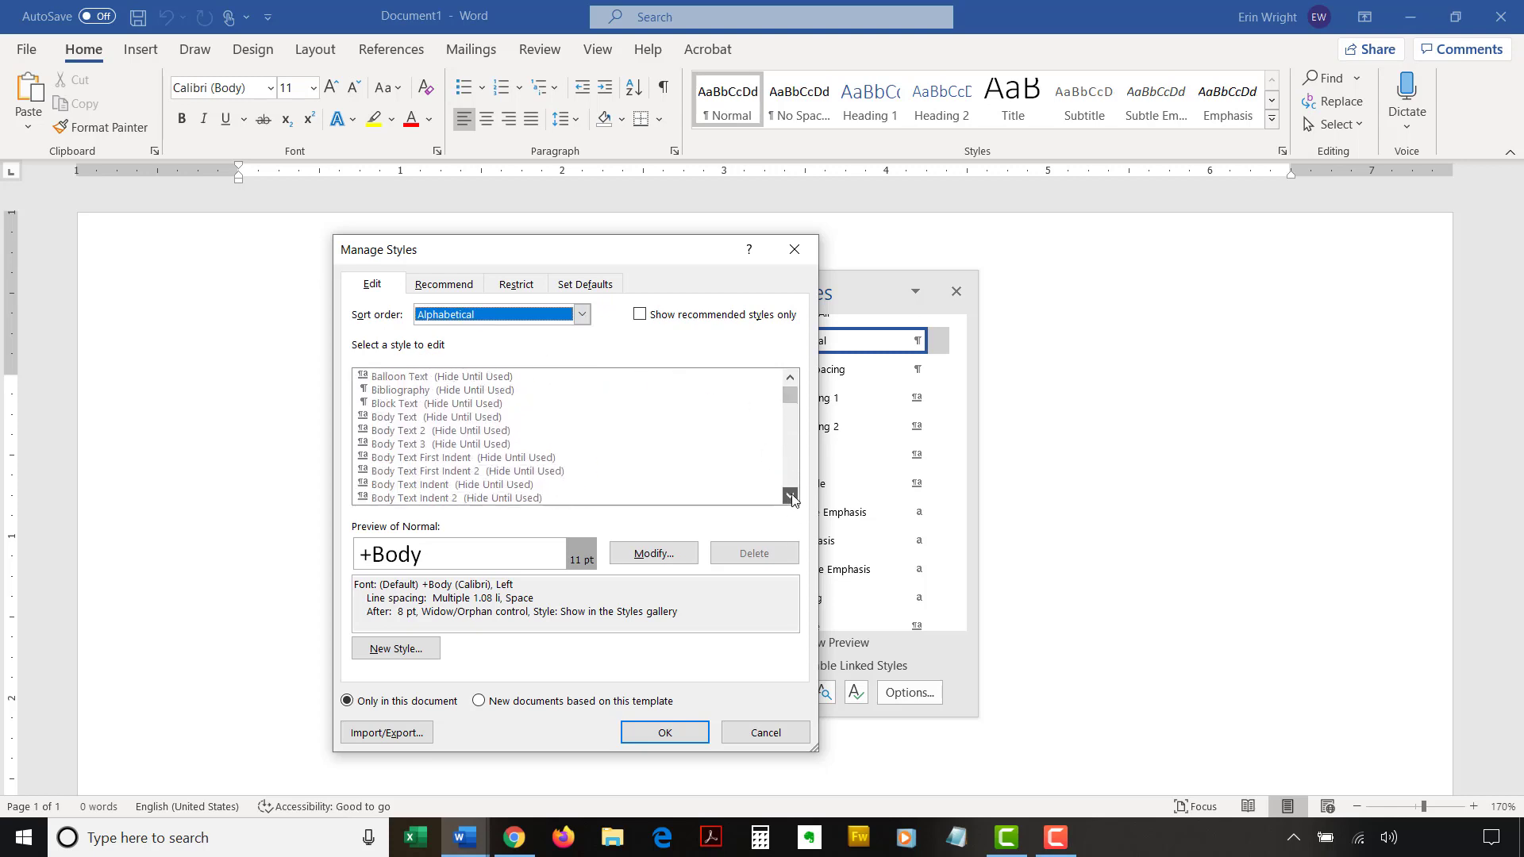
left_click(790, 498)
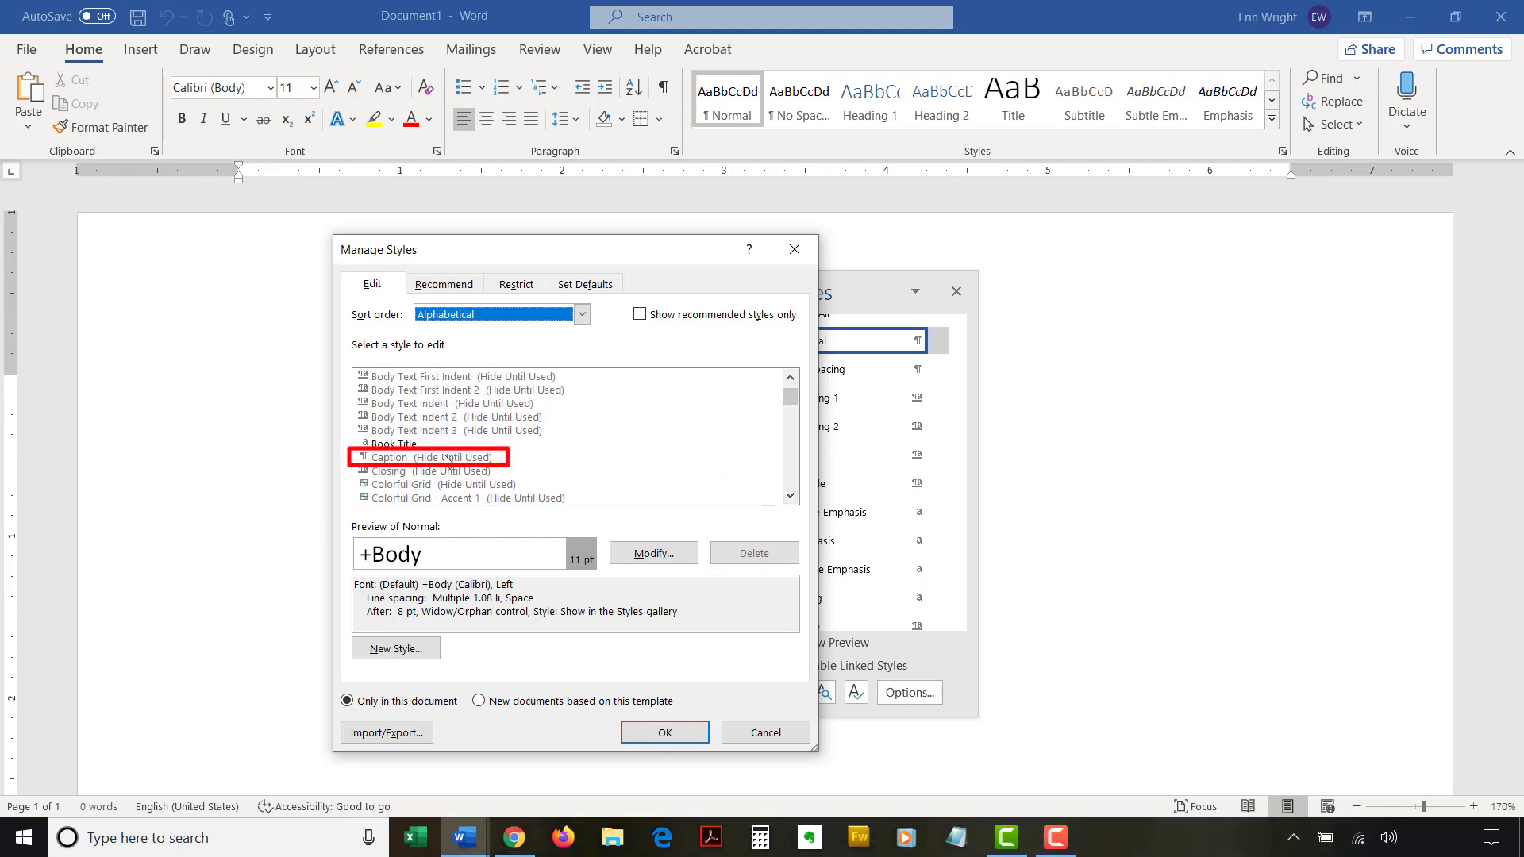
left_click(445, 458)
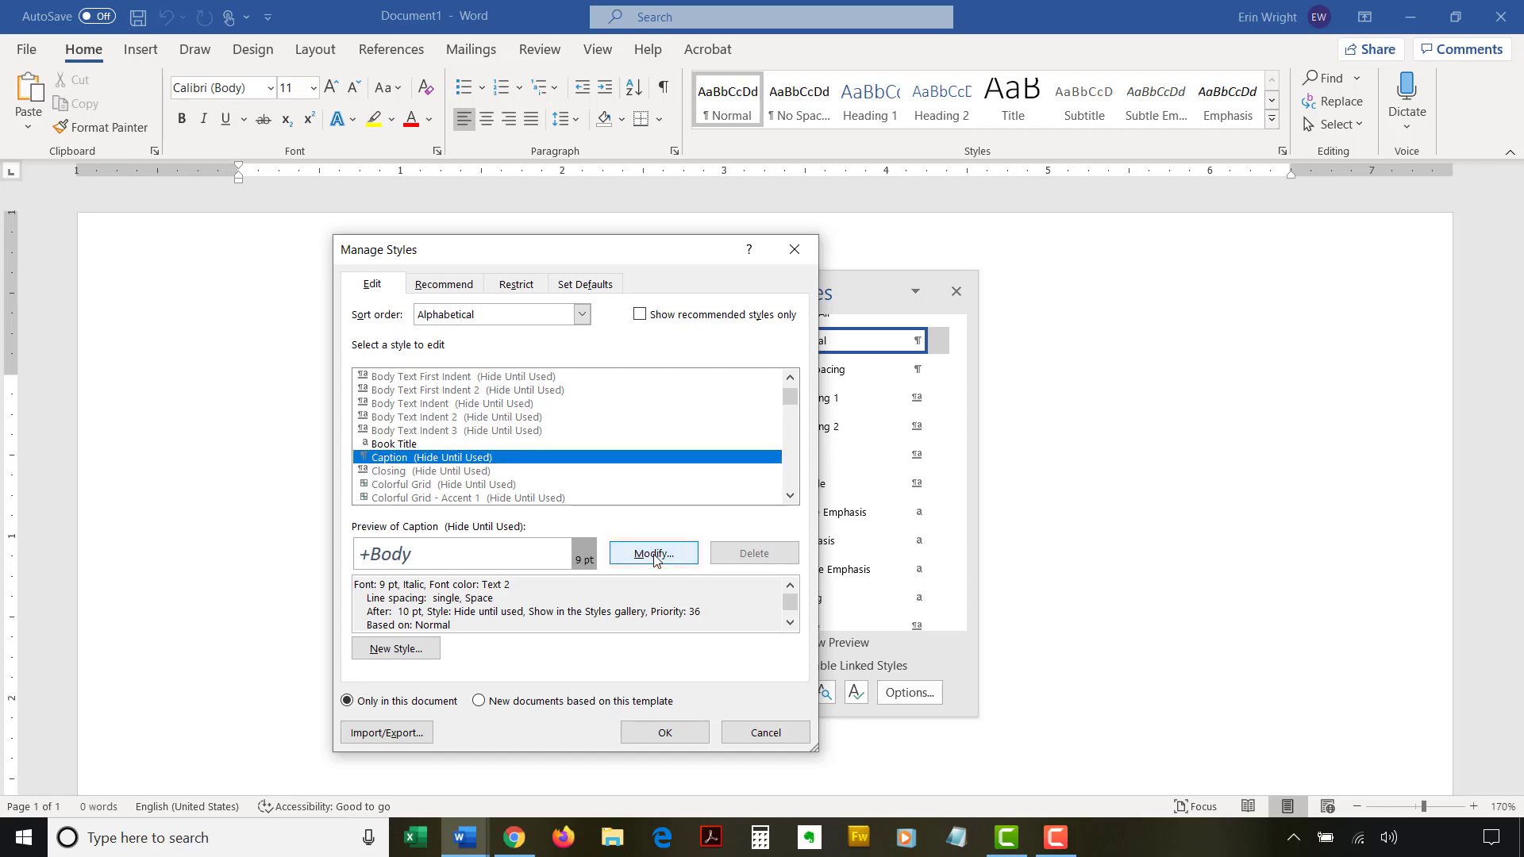
left_click(654, 554)
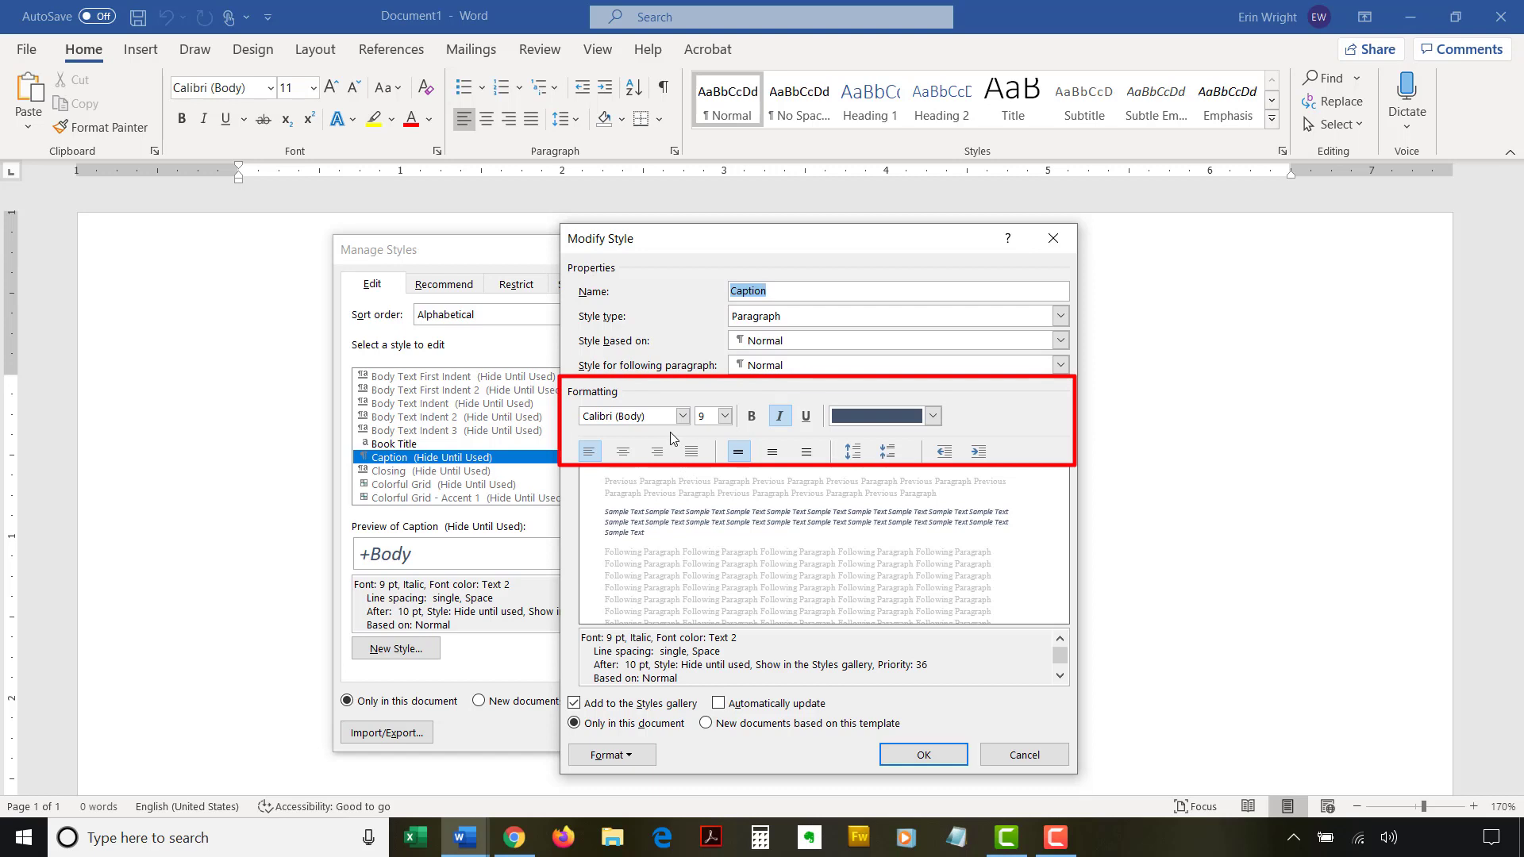
- Set the Caption style to Times New Roman, 12 pt, black text, and confirm
left_click(684, 416)
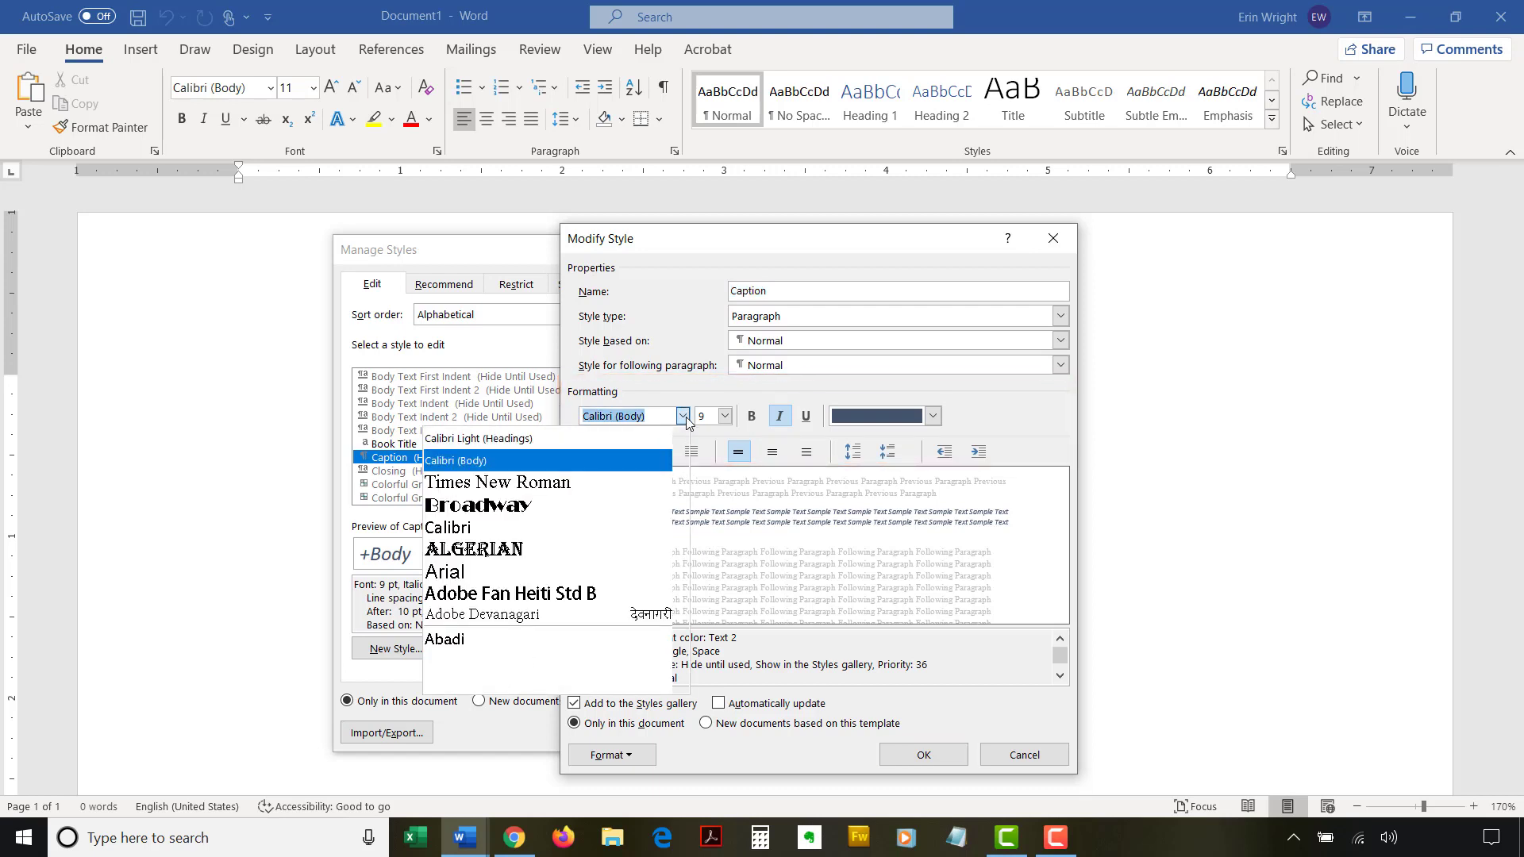
left_click(497, 482)
left_click(725, 416)
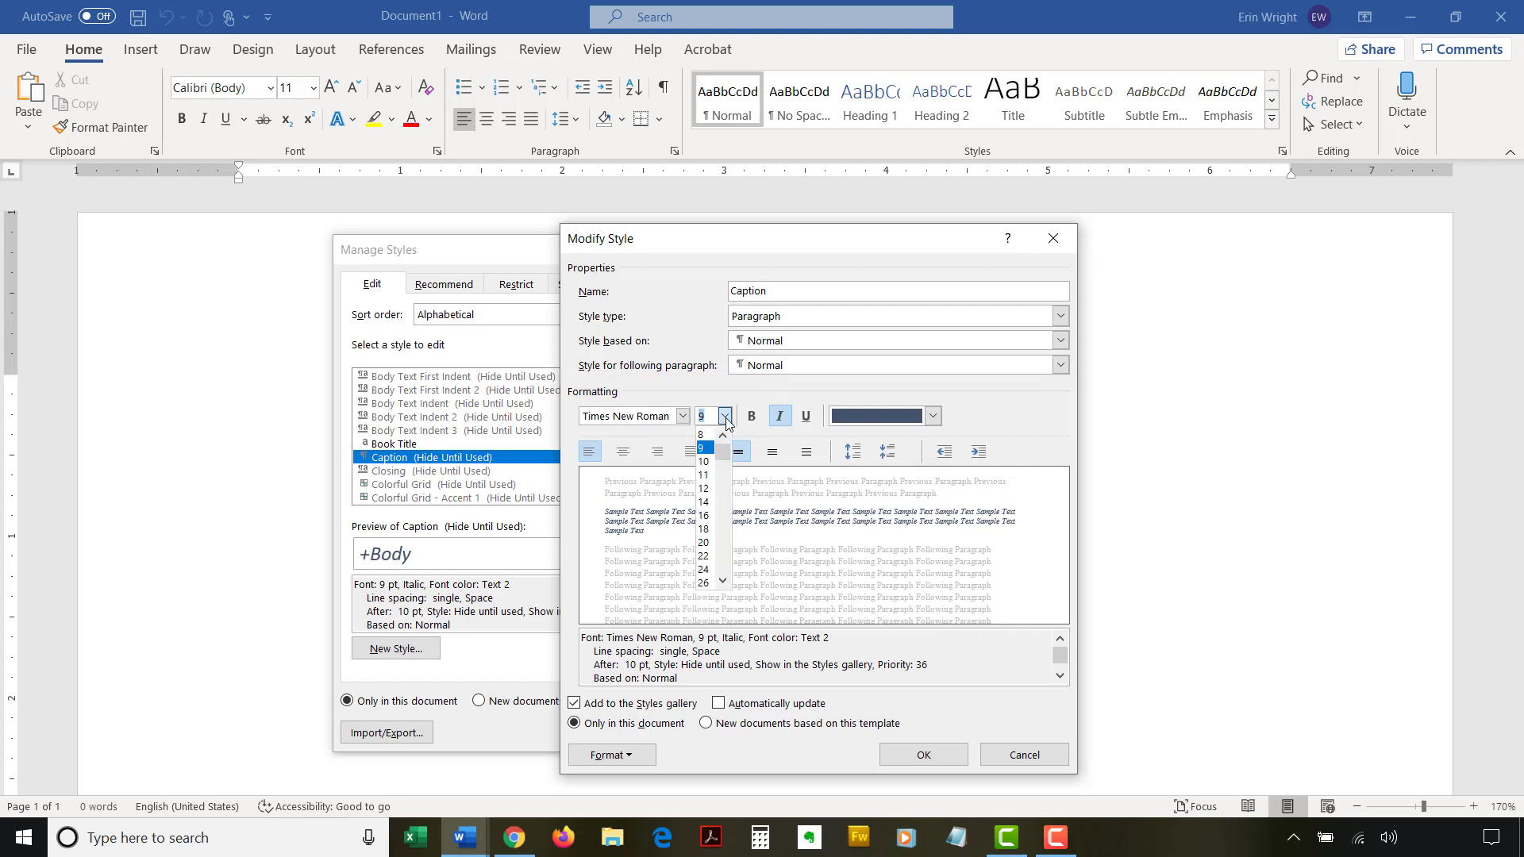
left_click(703, 489)
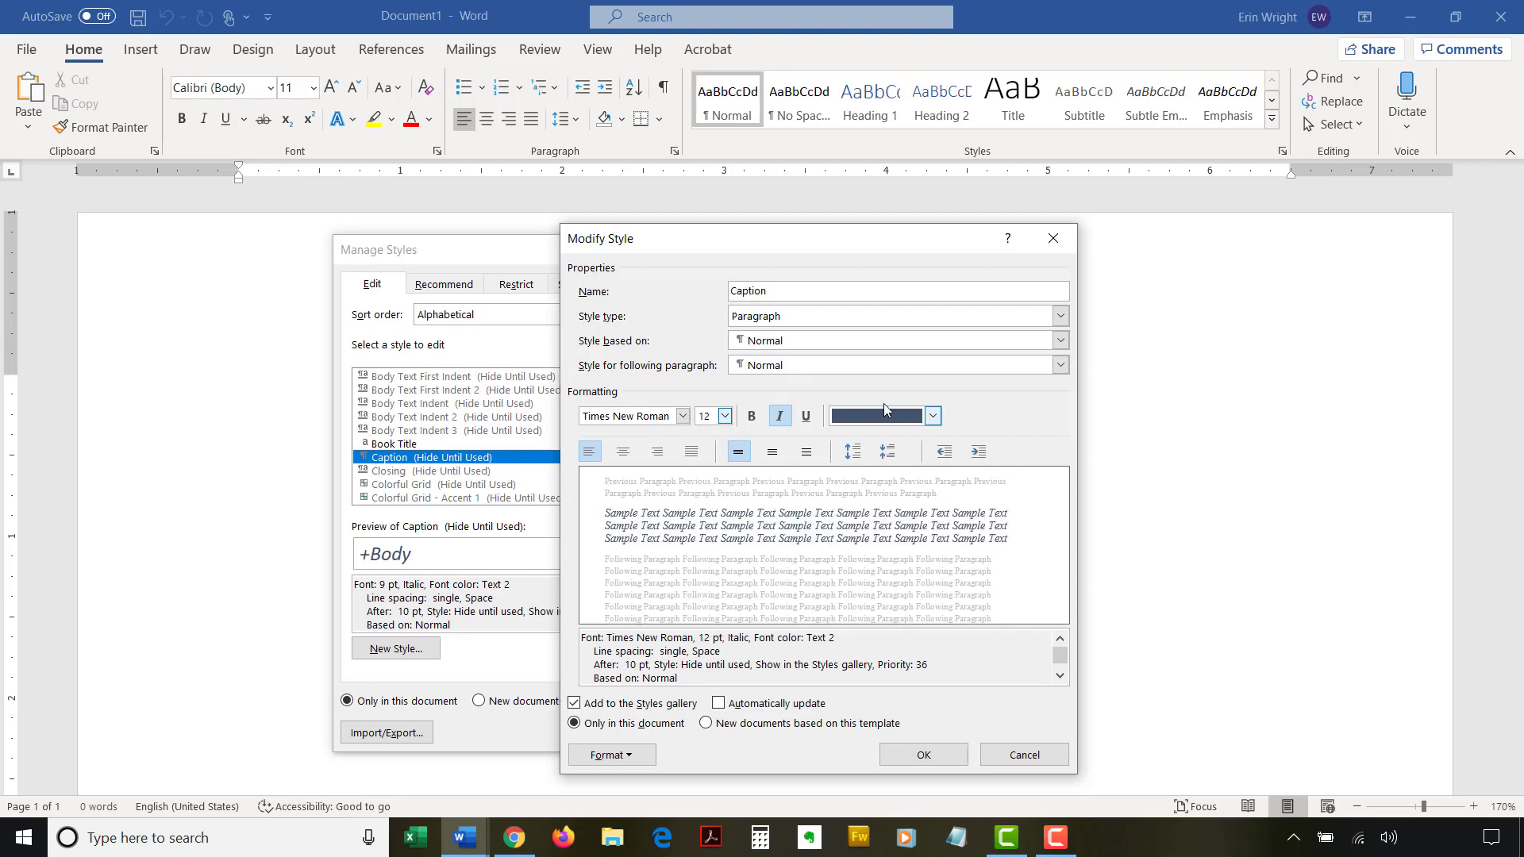
left_click(934, 416)
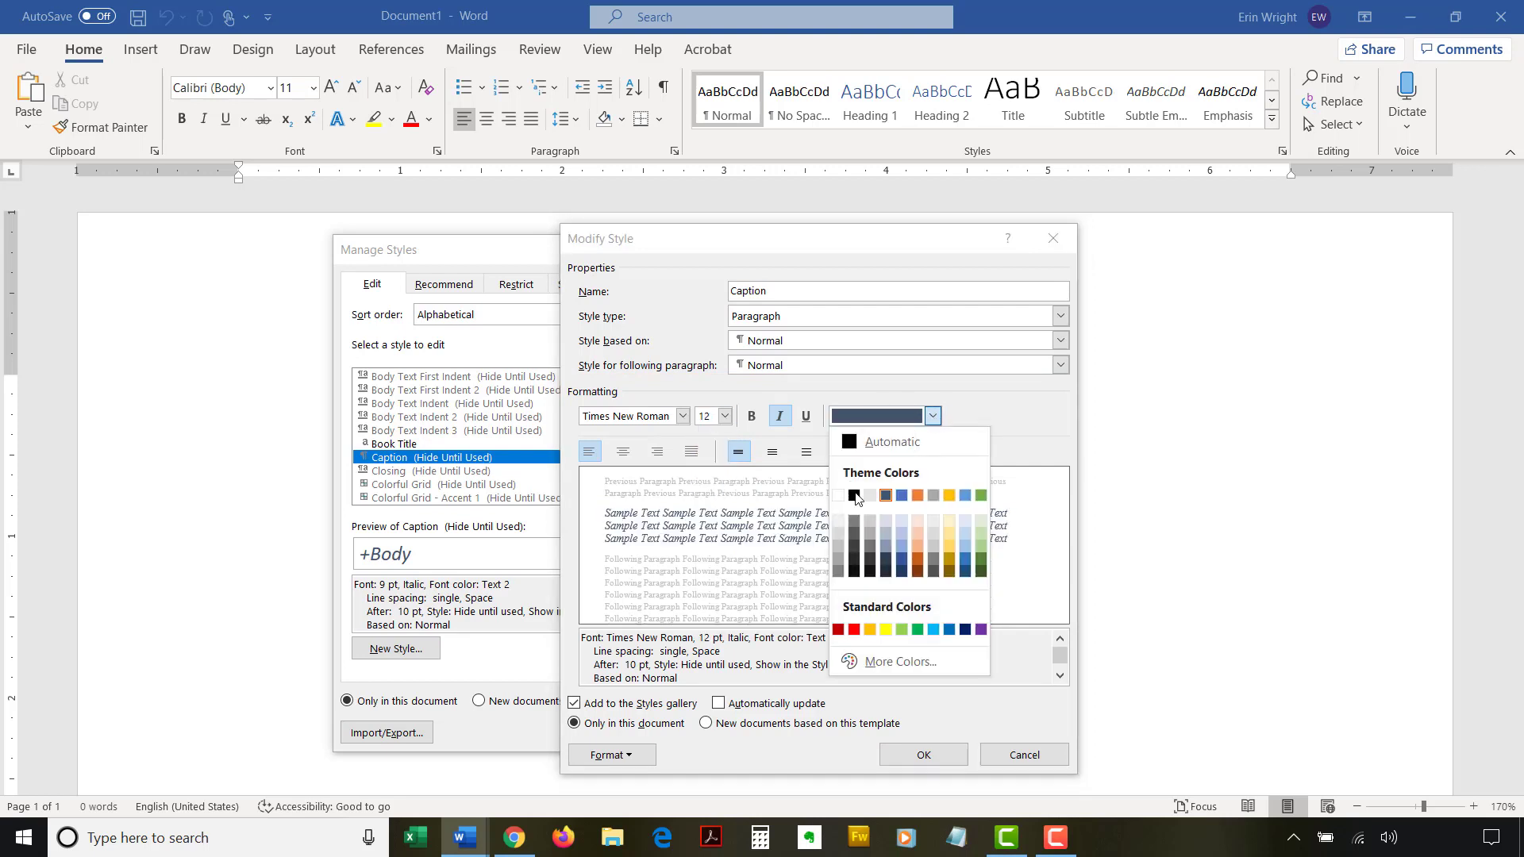
left_click(853, 560)
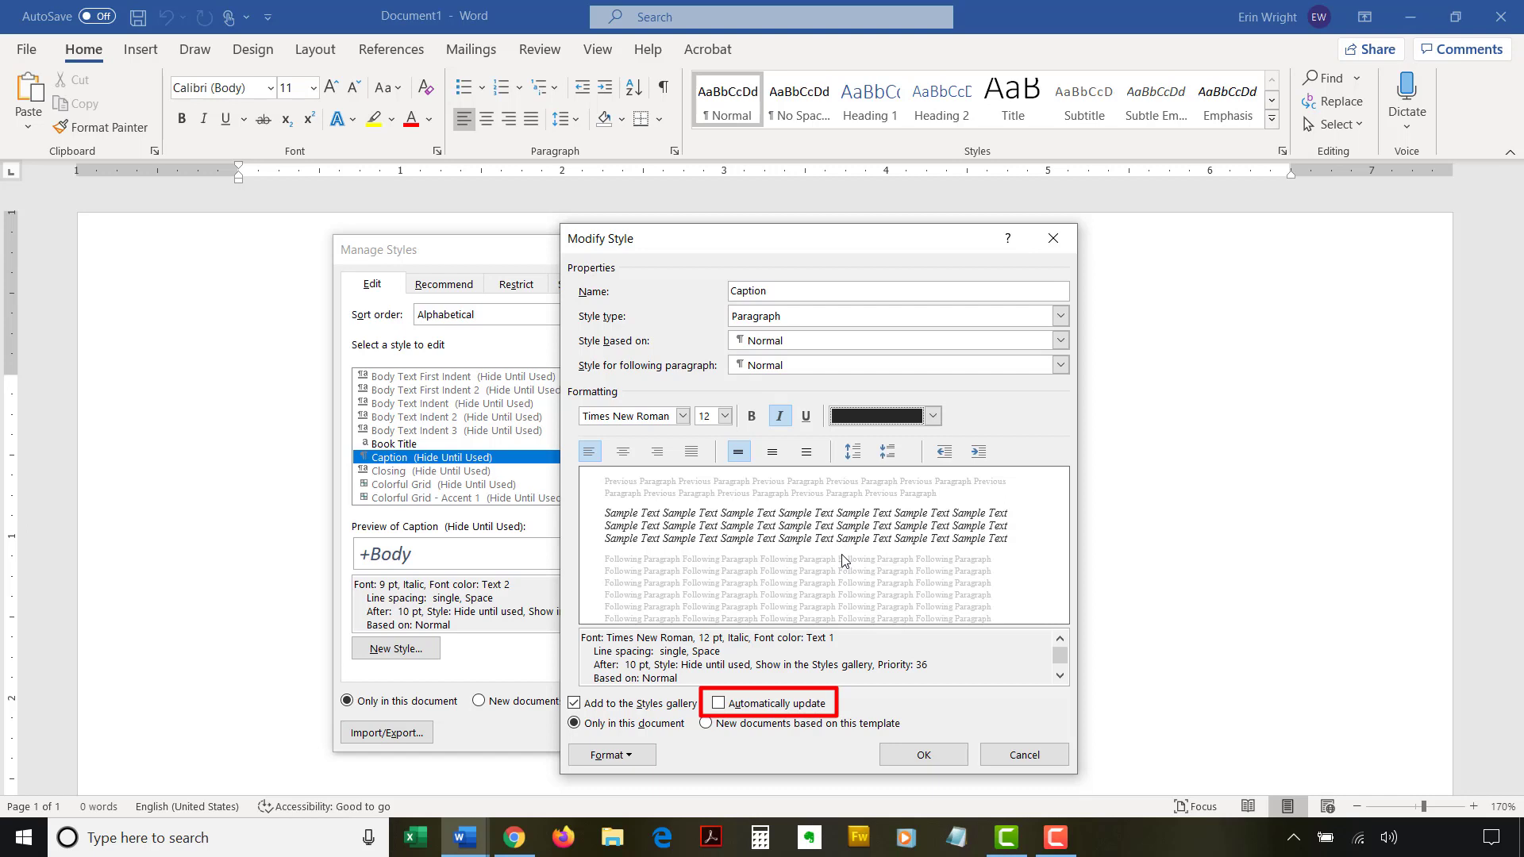
left_click(920, 754)
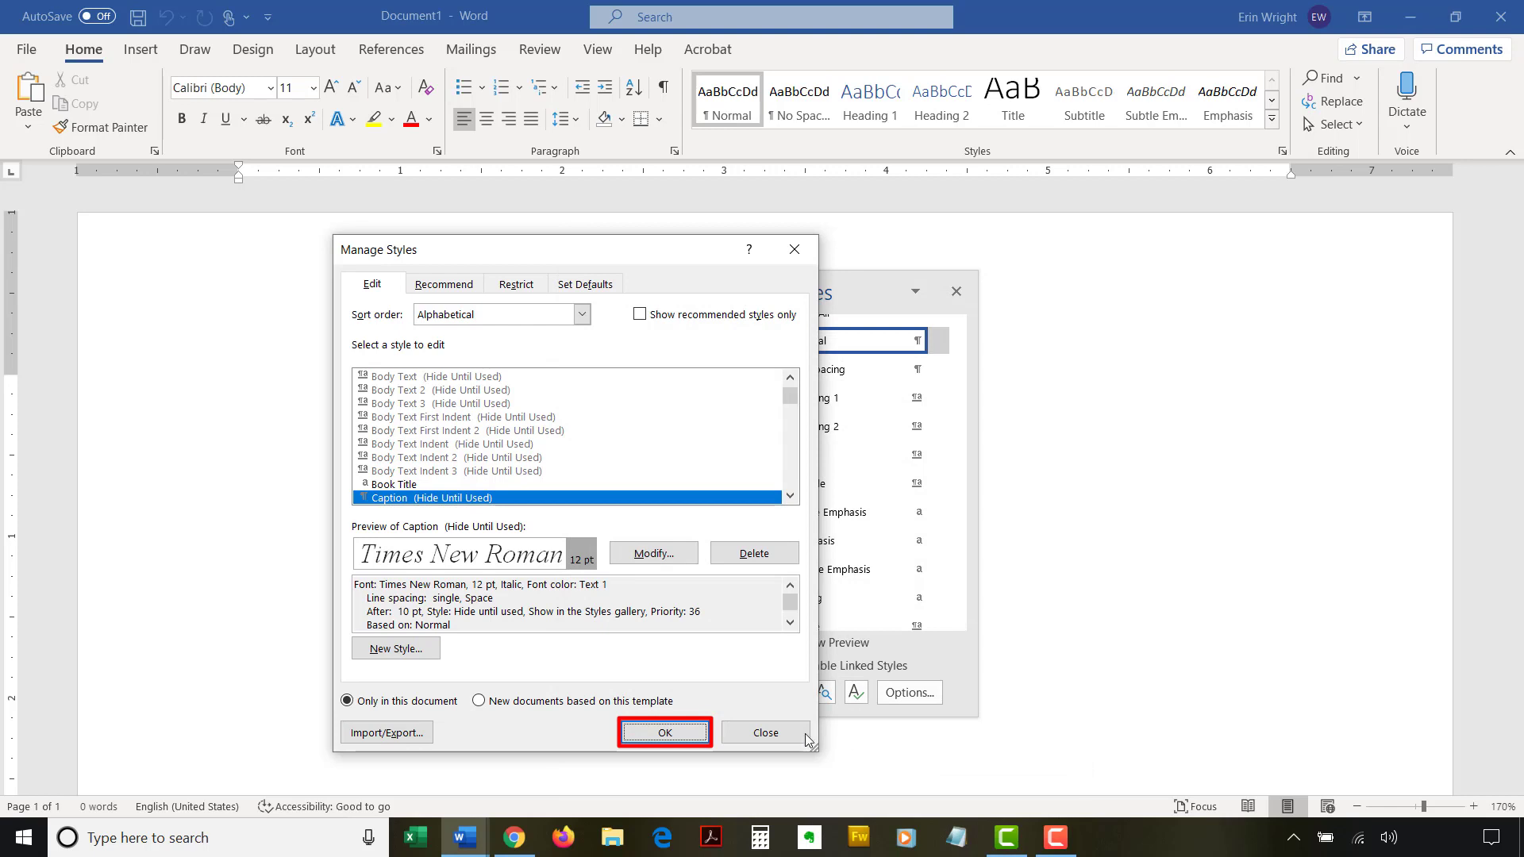
- Confirm and close Manage Styles, then close the Styles pane
left_click(647, 735)
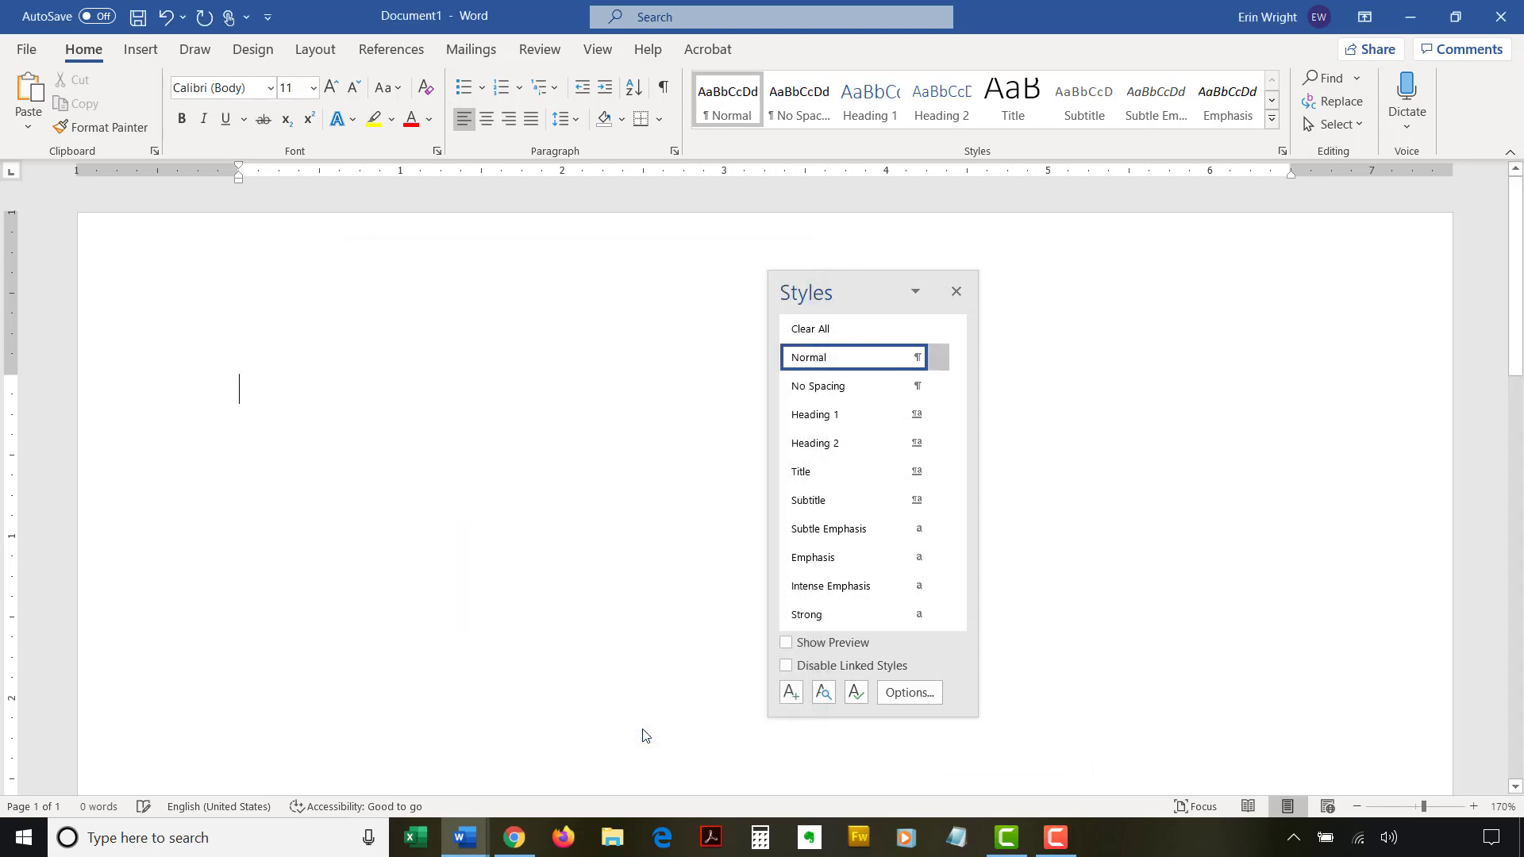
left_click(957, 294)
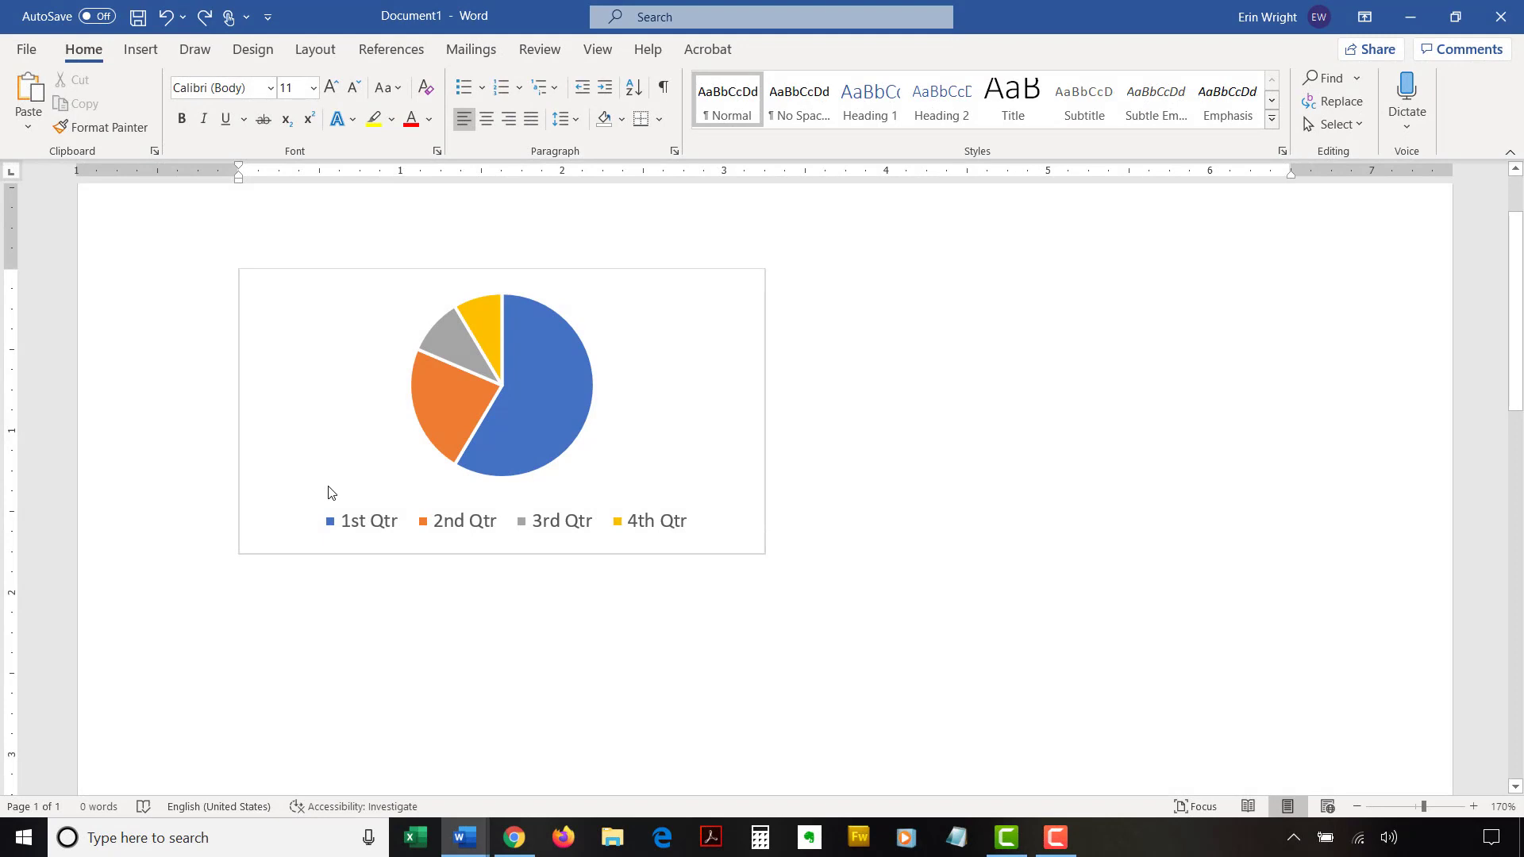
- Insert the caption 'Figure 1 Sample caption' below the pie chart
right_click(331, 492)
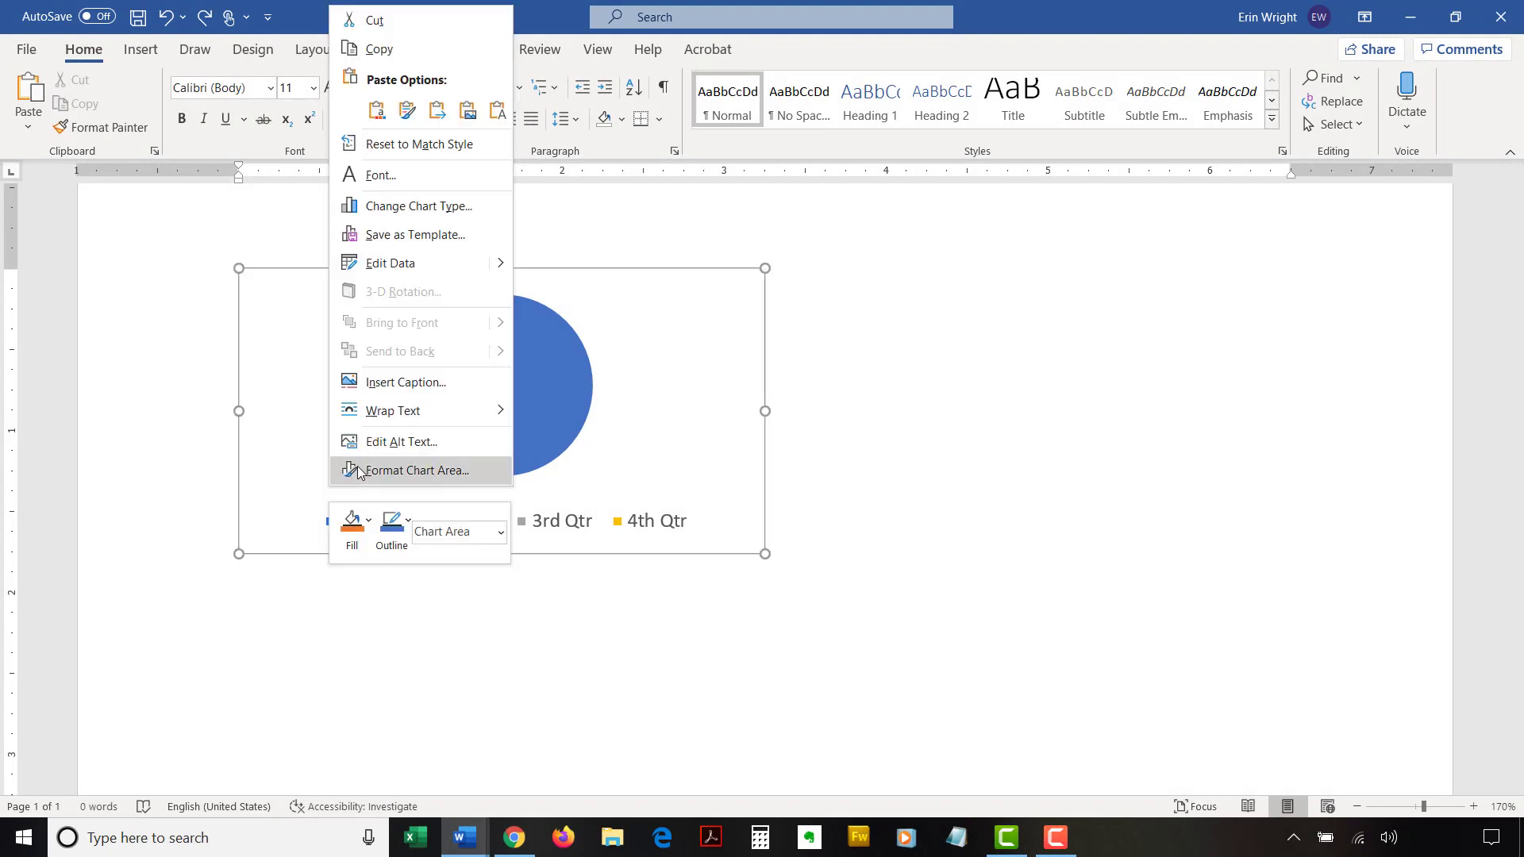
left_click(395, 382)
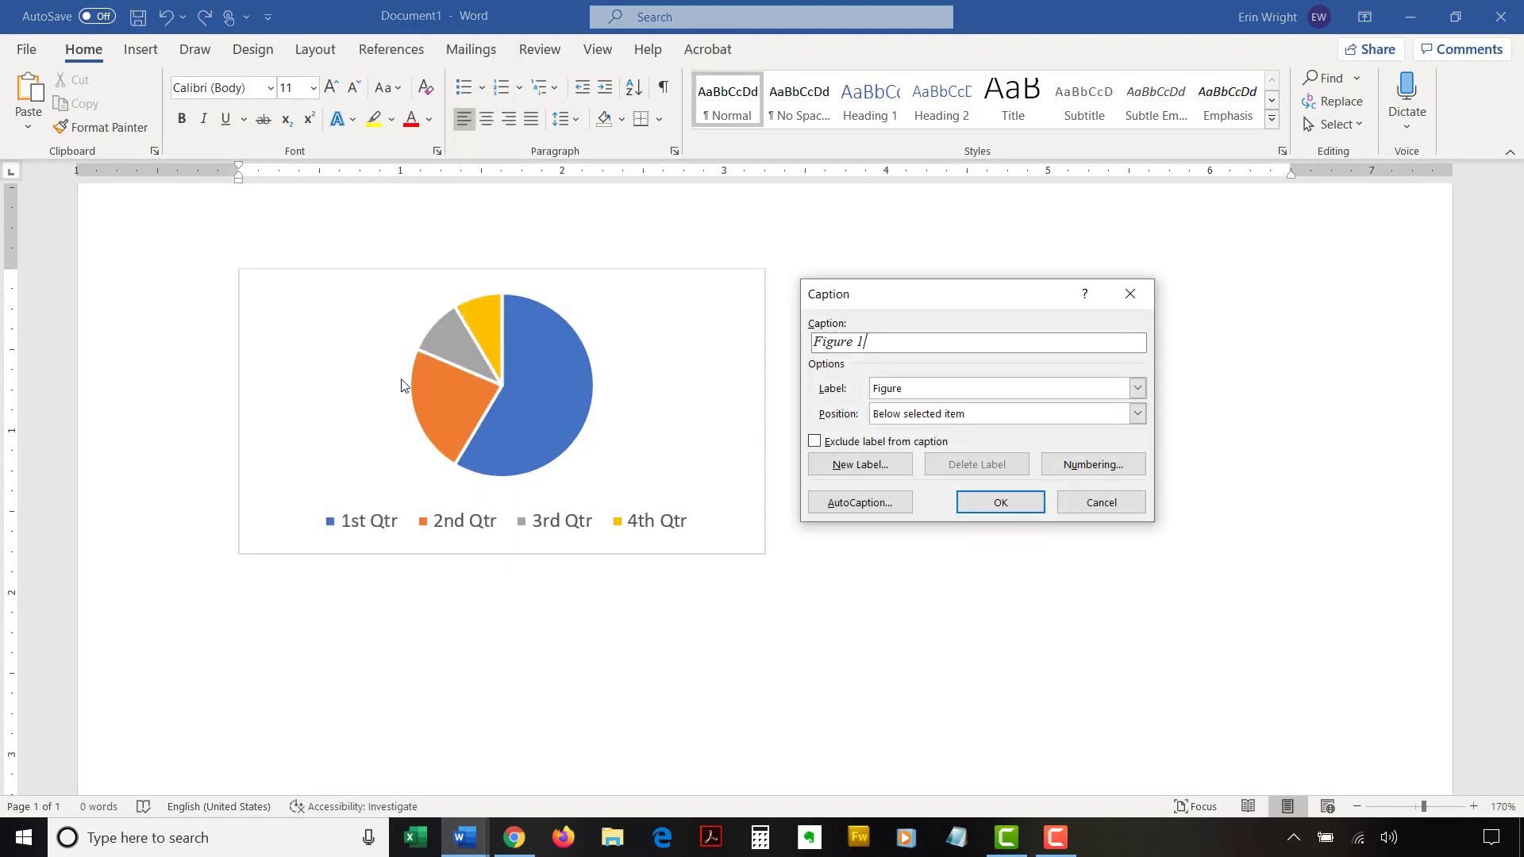
type("Sample cap")
type("tion")
left_click(997, 501)
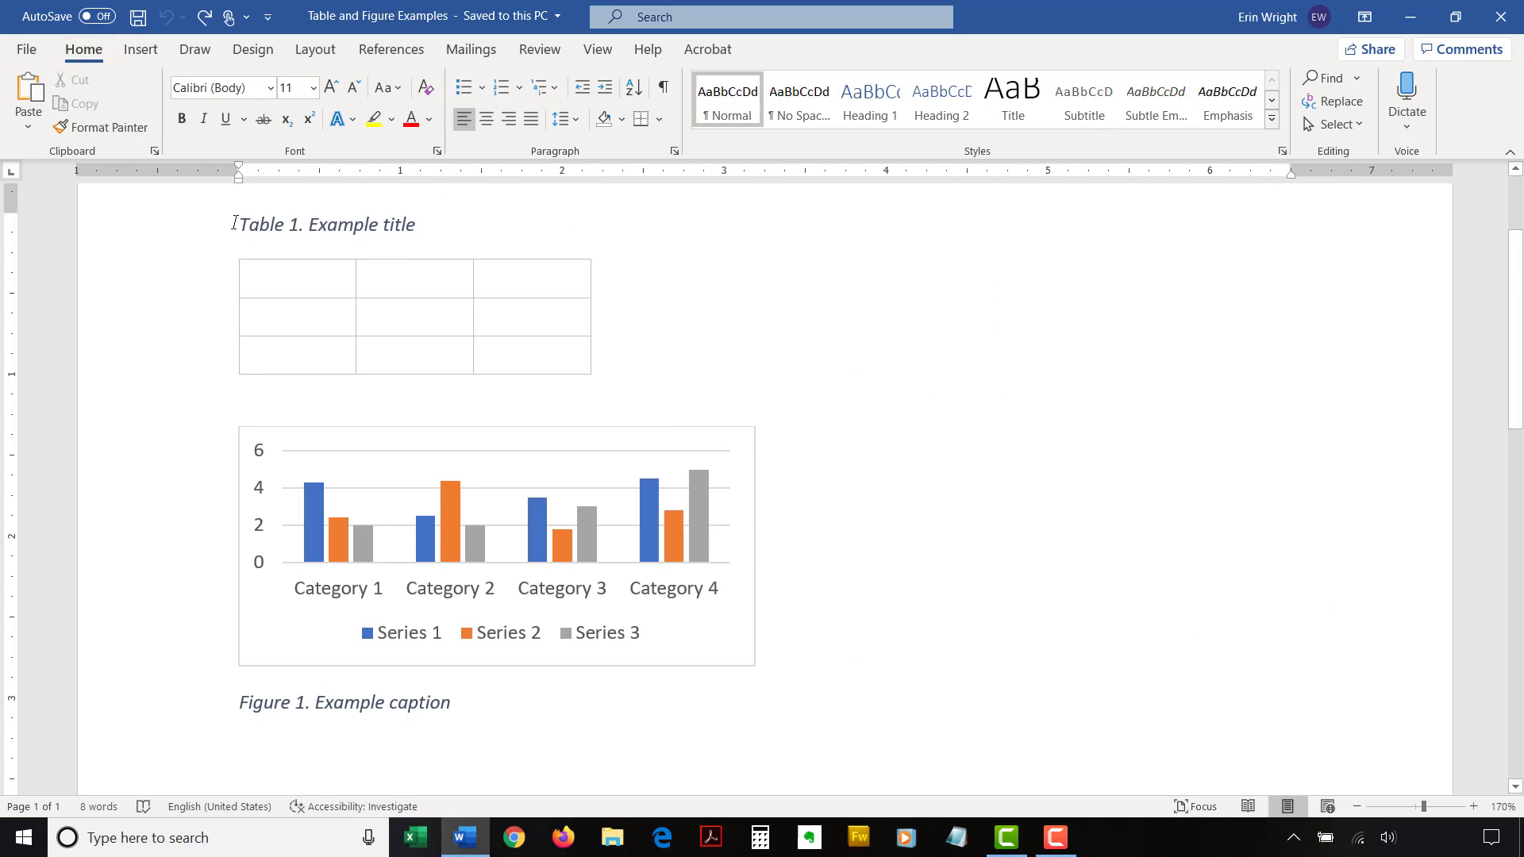
- Highlight the 'Table 1. Example title' caption above the table
left_click_drag(235, 224, 419, 225)
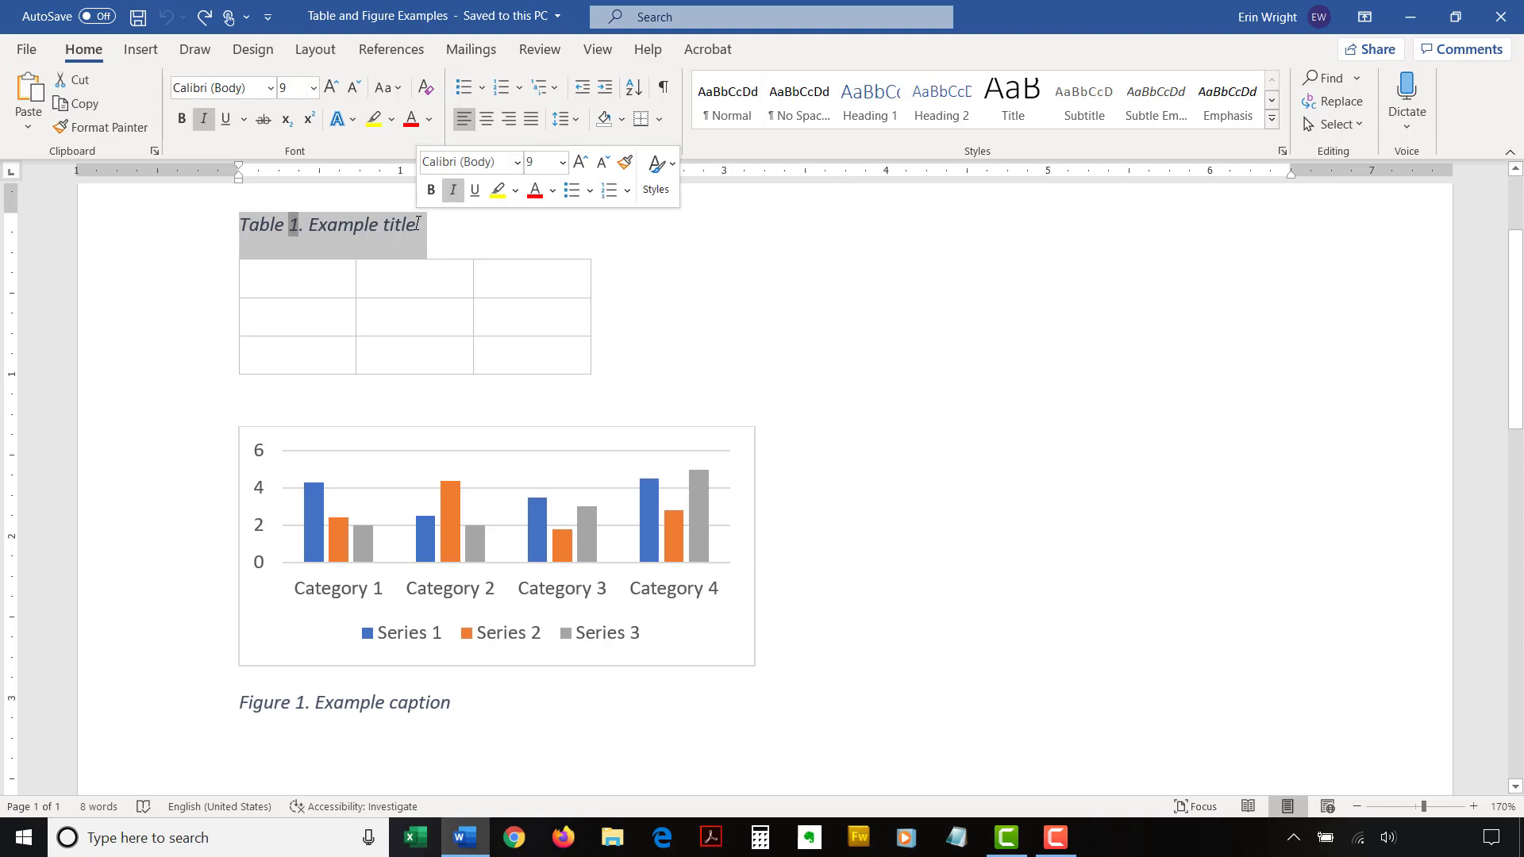
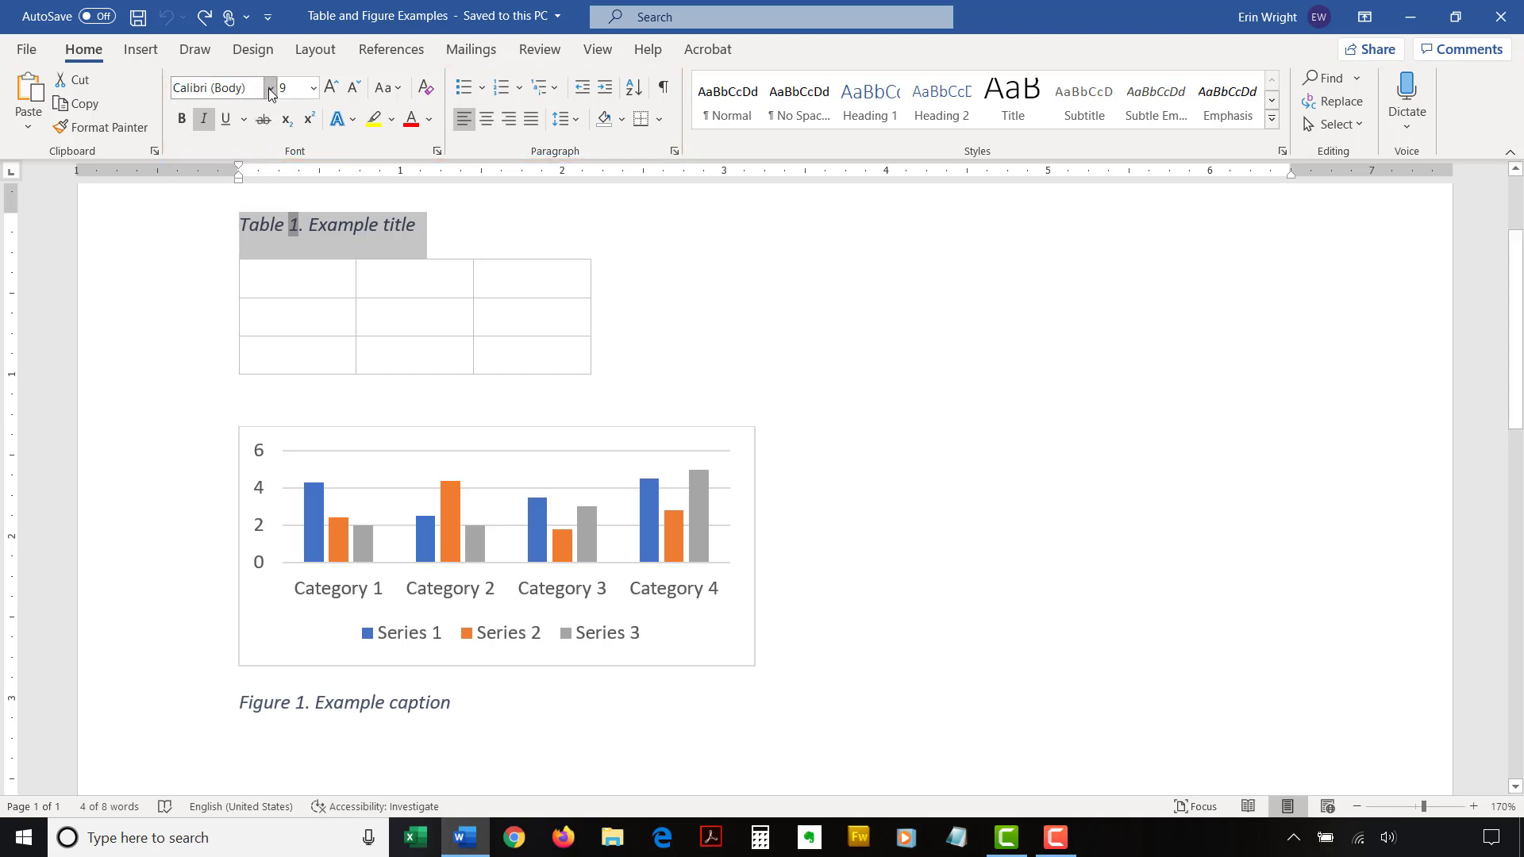
- Format the 'Table 1. Example title' caption as Times New Roman, size 11
left_click(272, 88)
left_click(233, 228)
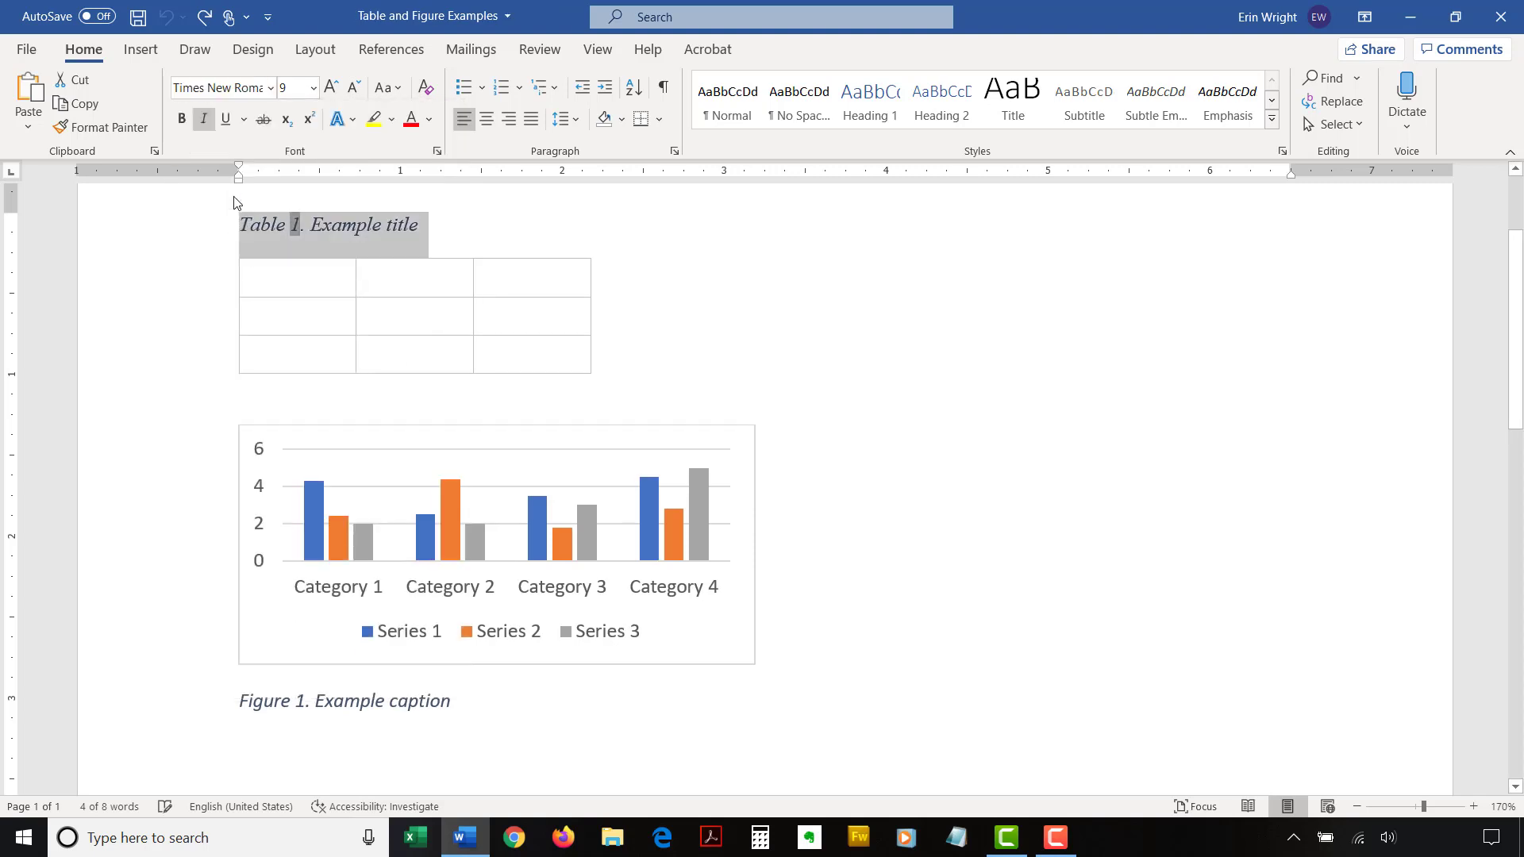
left_click(312, 88)
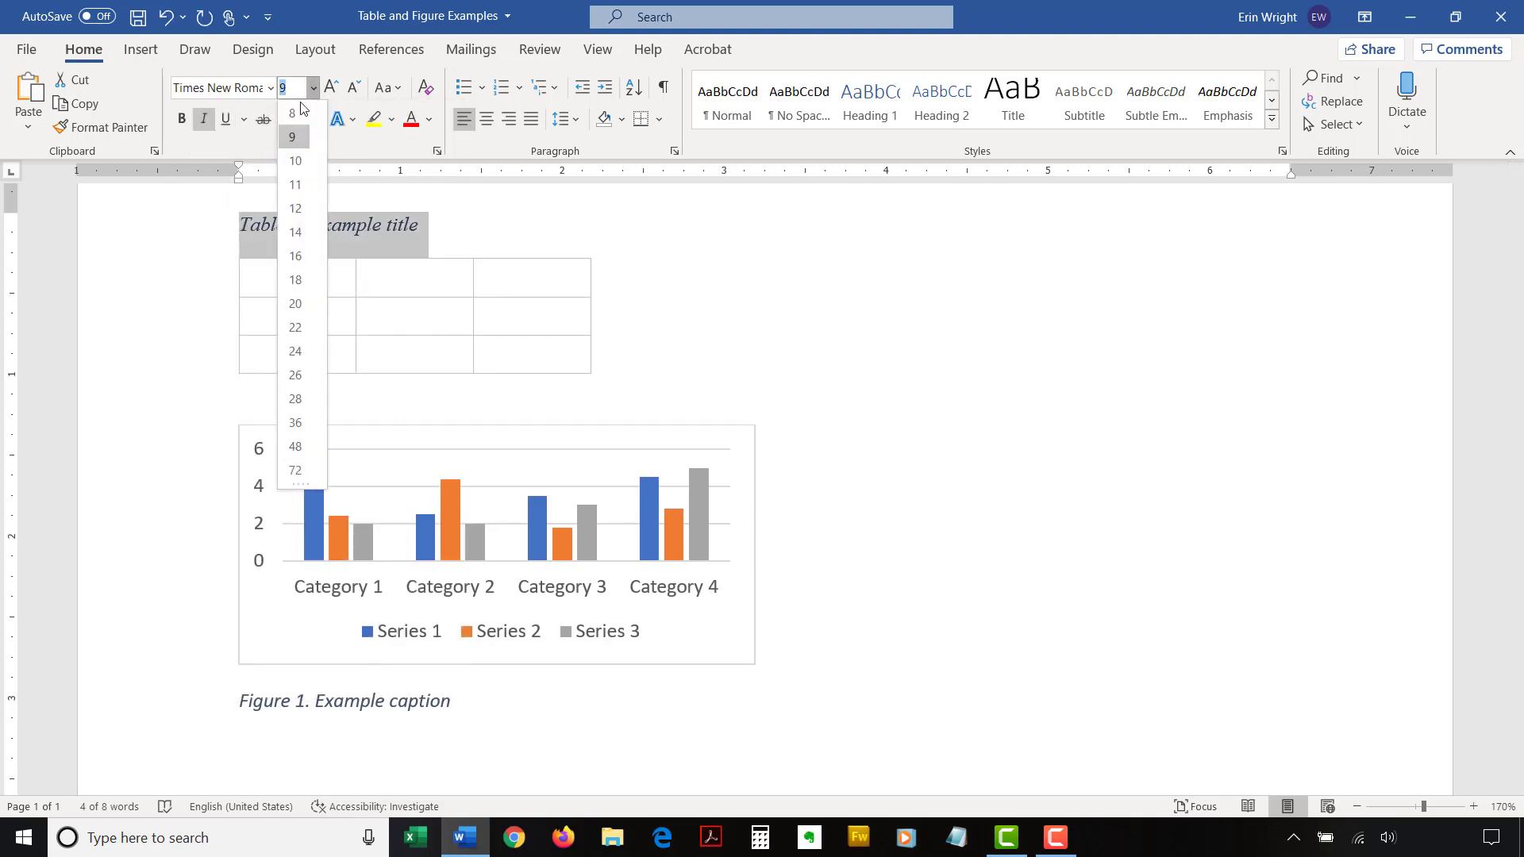
left_click(296, 184)
left_click(713, 297)
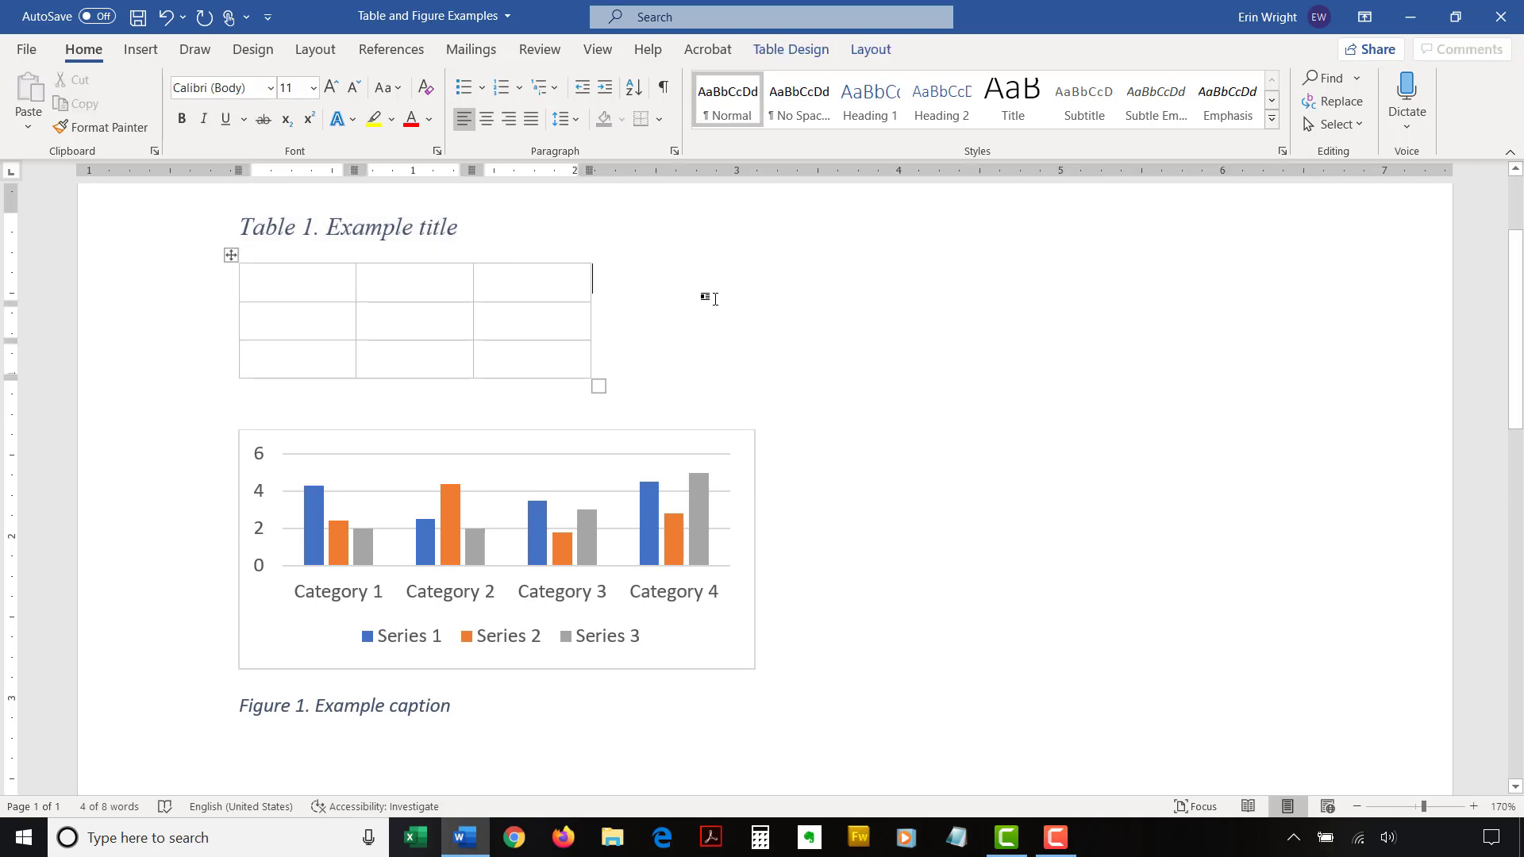